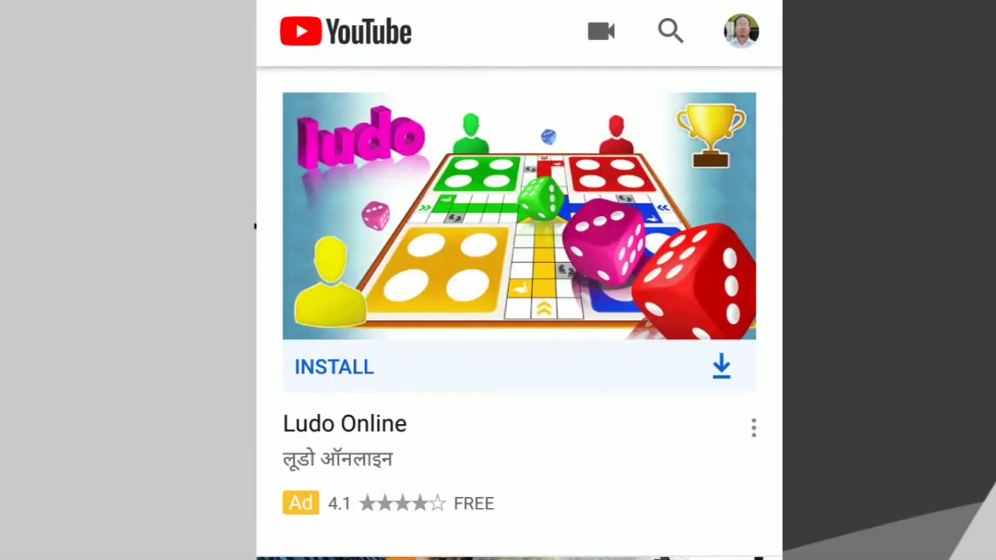
Step: Search YouTube for 'thiamzirna'
{"action": "left_click", "coordinate": [670, 31]}
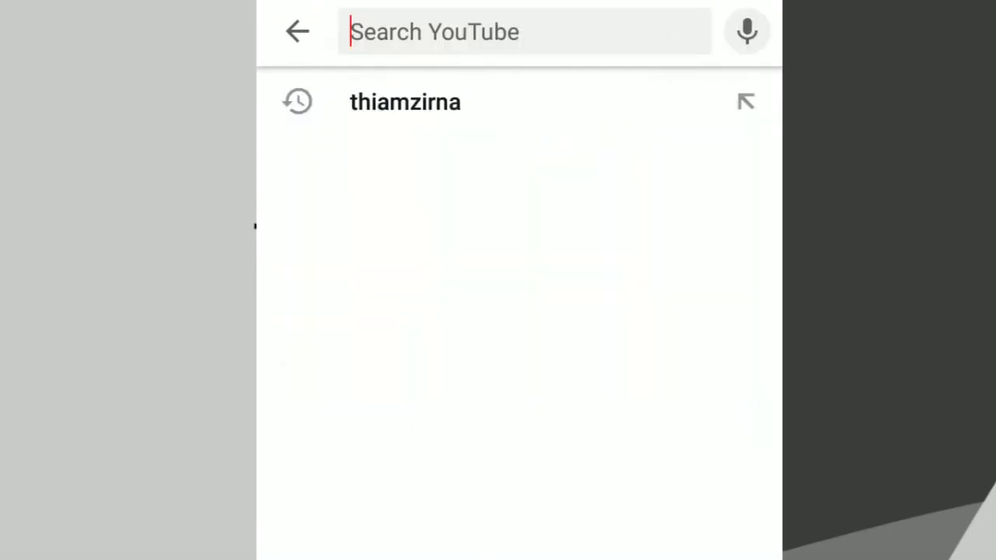
{"action": "type", "text": "thiamzirna"}
{"action": "key", "text": "Return"}
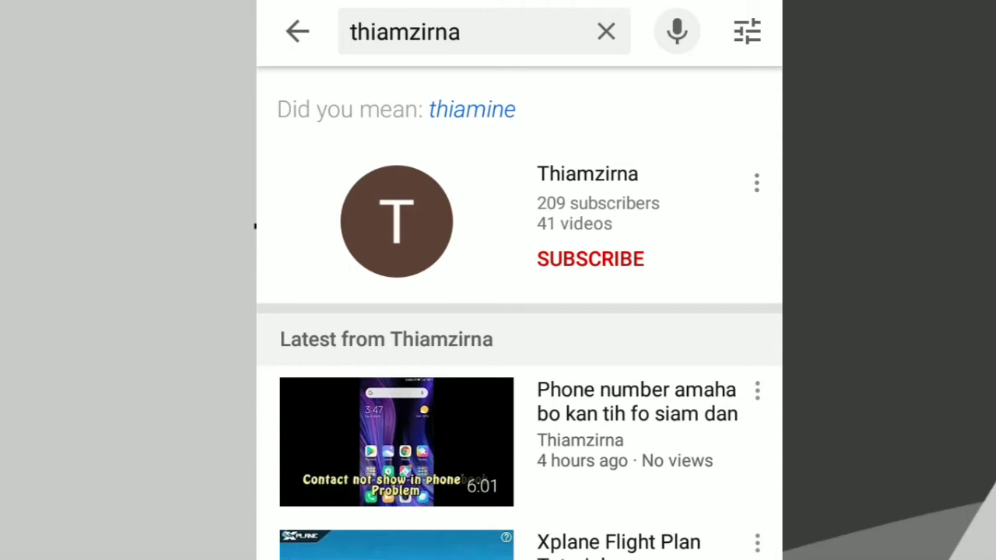
Step: Open the Thiamzirna channel page and subscribe to it
{"action": "left_click", "coordinate": [396, 218]}
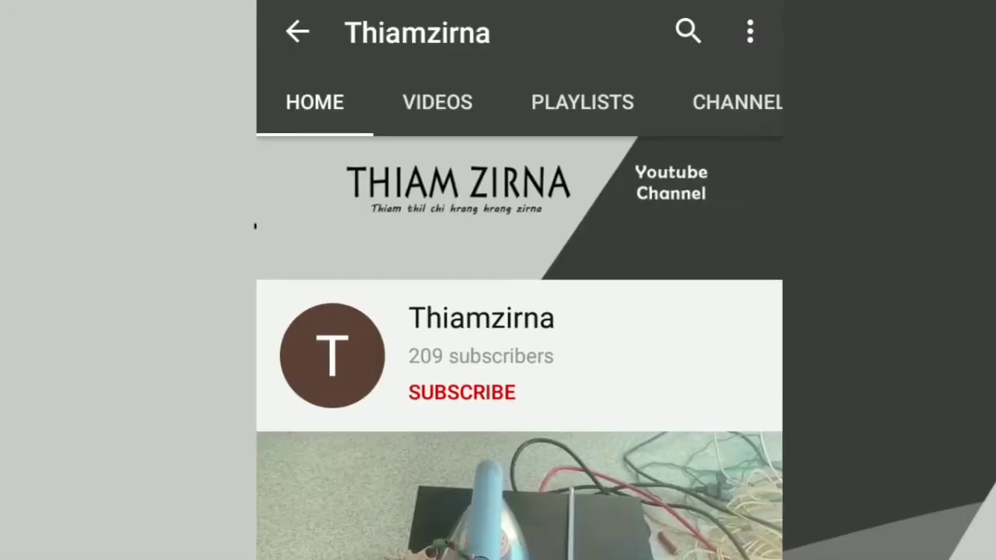
{"action": "left_click_drag", "start_coordinate": [456, 389], "coordinate": [480, 420]}
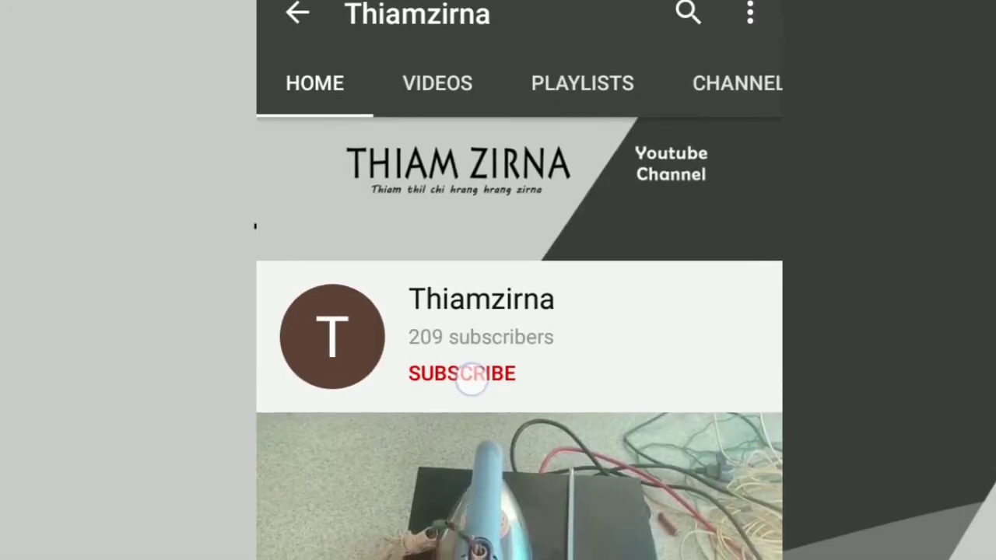
{"action": "left_click", "coordinate": [471, 392]}
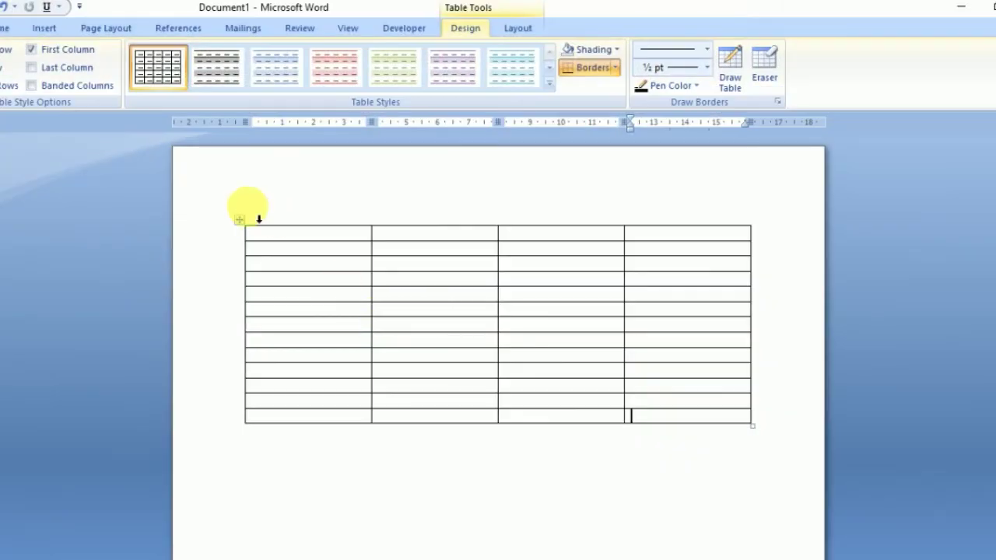
Step: Practice selecting table cells: a block in columns 1–2, the whole table, then the first row
{"action": "left_click_drag", "start_coordinate": [274, 238], "coordinate": [666, 416]}
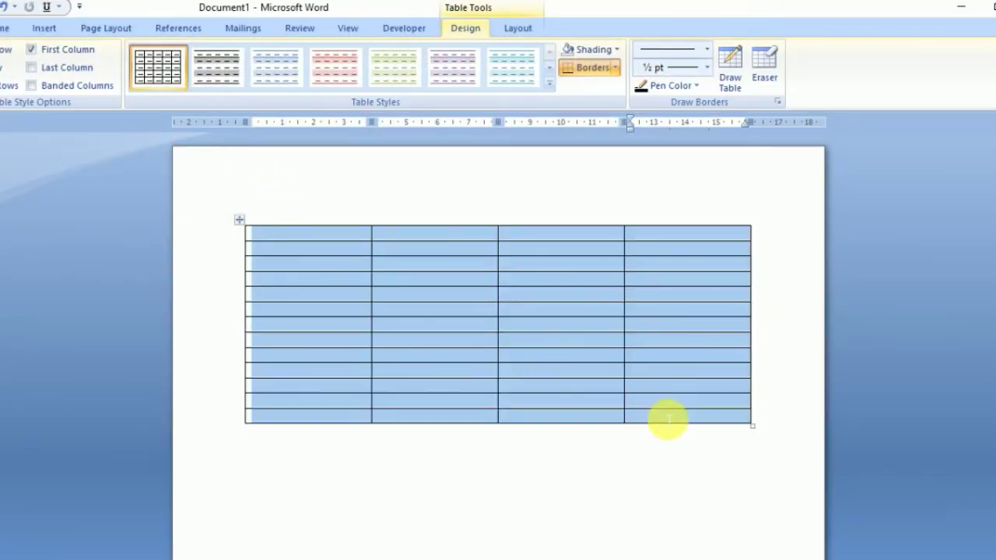
{"action": "left_click", "coordinate": [683, 327]}
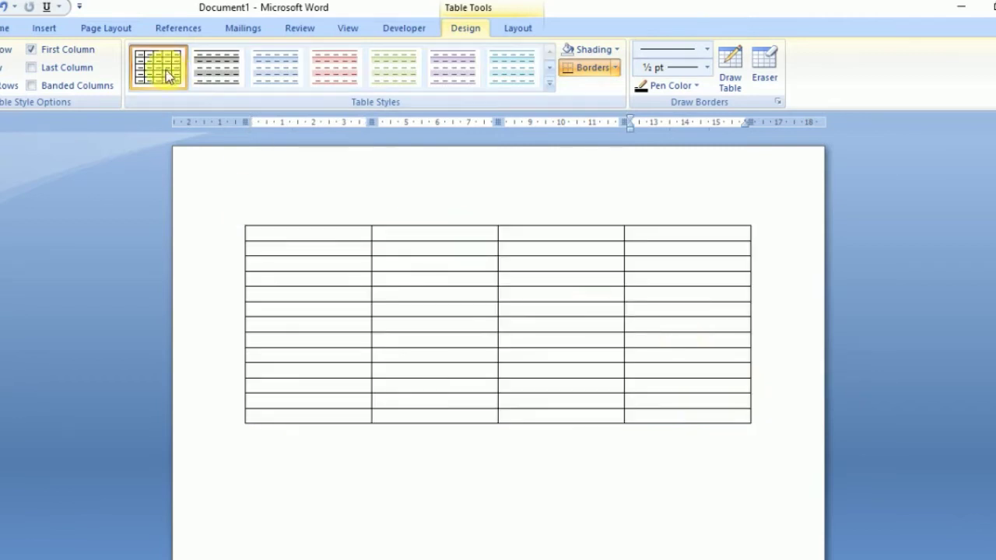
{"action": "left_click", "coordinate": [8, 28]}
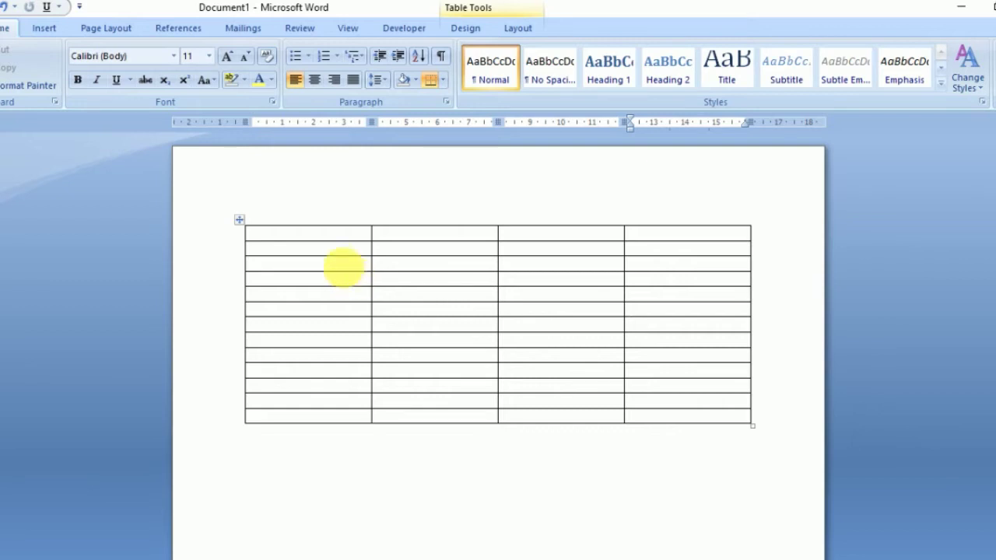
{"action": "mouse_move", "coordinate": [289, 238]}
{"action": "left_mouse_down"}
{"action": "mouse_move", "coordinate": [630, 245]}
{"action": "mouse_move", "coordinate": [671, 235]}
{"action": "left_mouse_up"}
{"action": "left_click", "coordinate": [671, 235]}
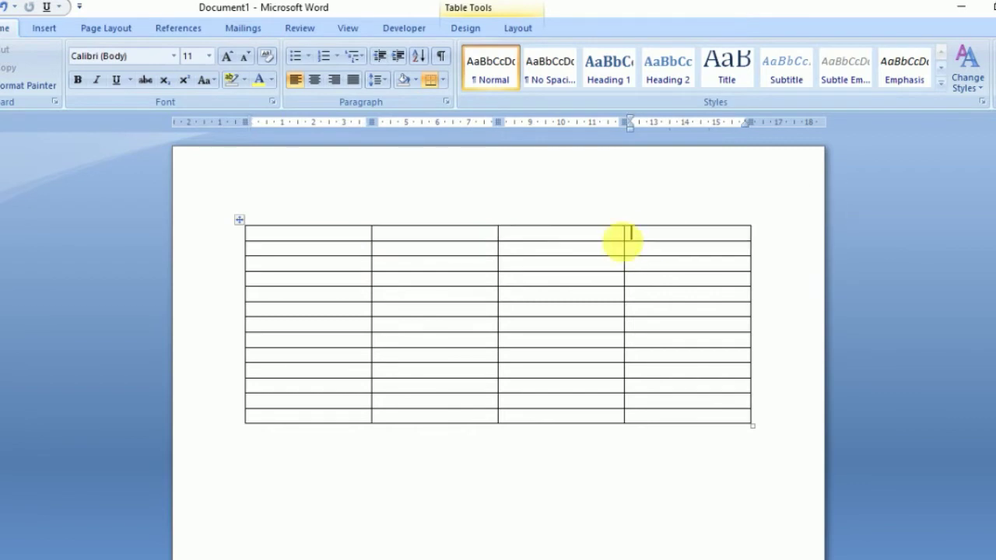
{"action": "left_click", "coordinate": [400, 238]}
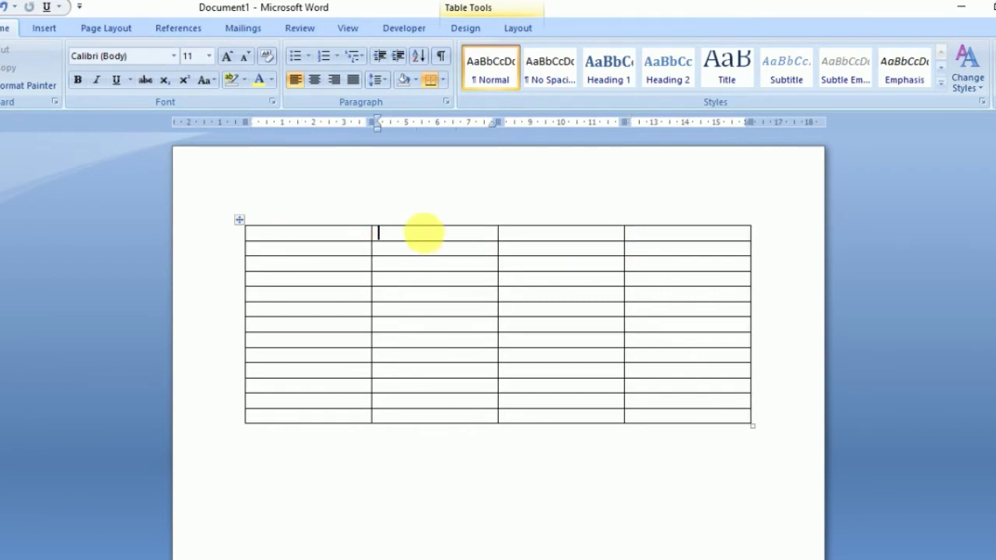
{"action": "left_click_drag", "start_coordinate": [319, 242], "coordinate": [645, 241]}
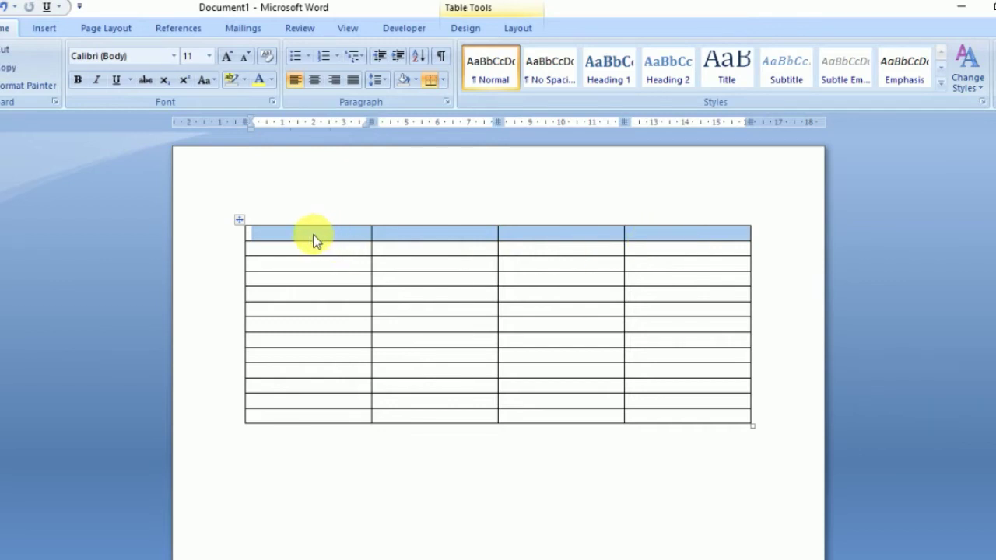
{"action": "left_click_drag", "start_coordinate": [311, 234], "coordinate": [329, 407]}
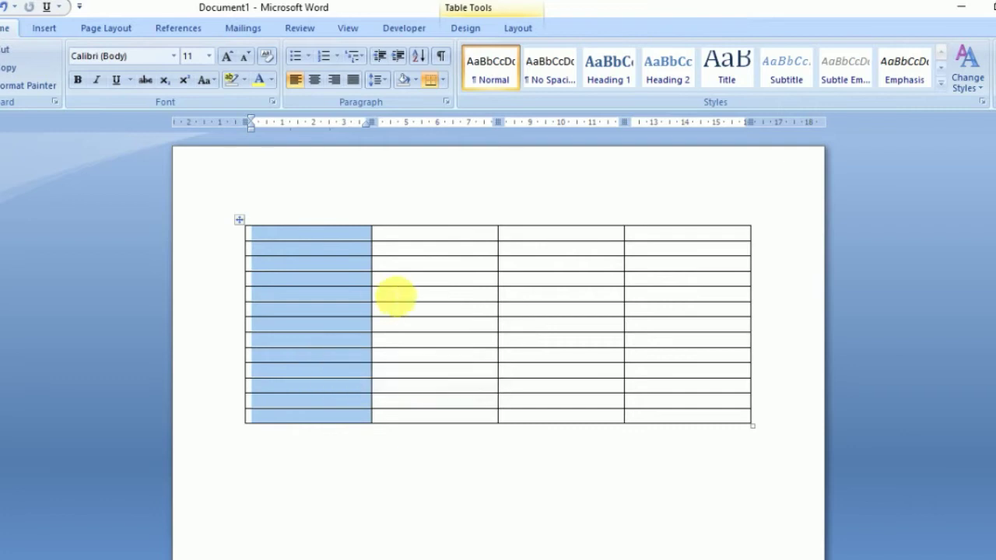
{"action": "left_click", "coordinate": [282, 231]}
{"action": "left_click_drag", "start_coordinate": [281, 232], "coordinate": [605, 227]}
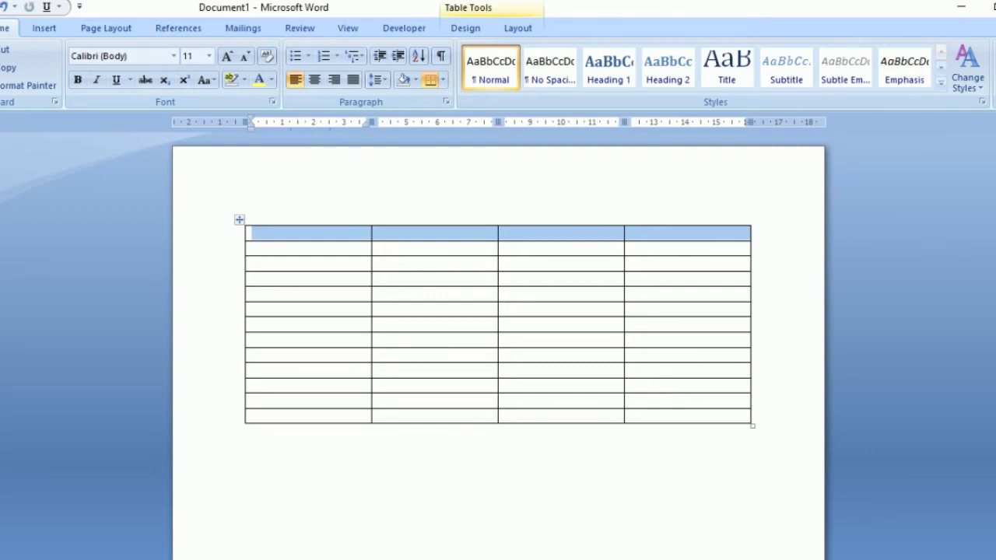
Step: Close Word, discarding the changes to the table document
{"action": "key", "text": "alt+F4"}
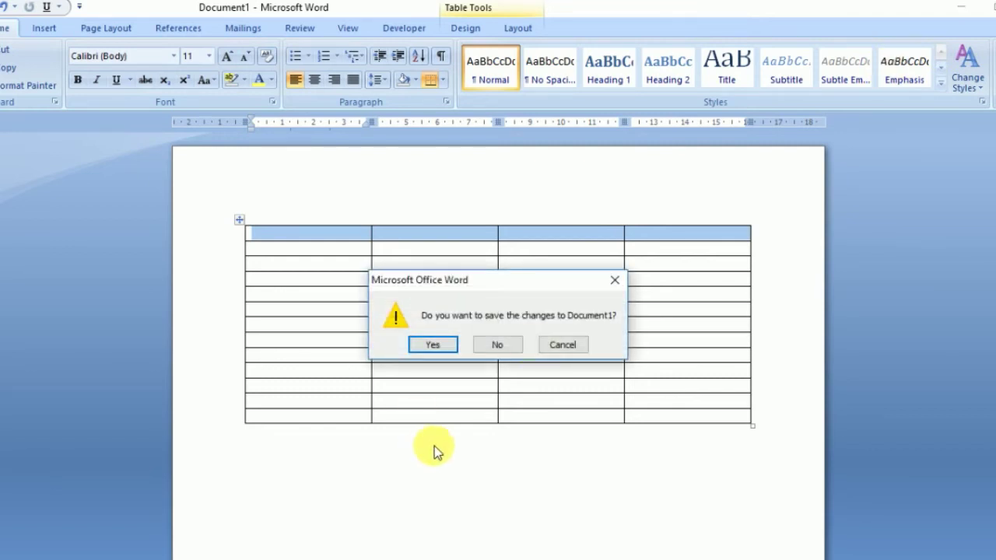
{"action": "left_click", "coordinate": [511, 345]}
{"action": "left_click", "coordinate": [16, 550]}
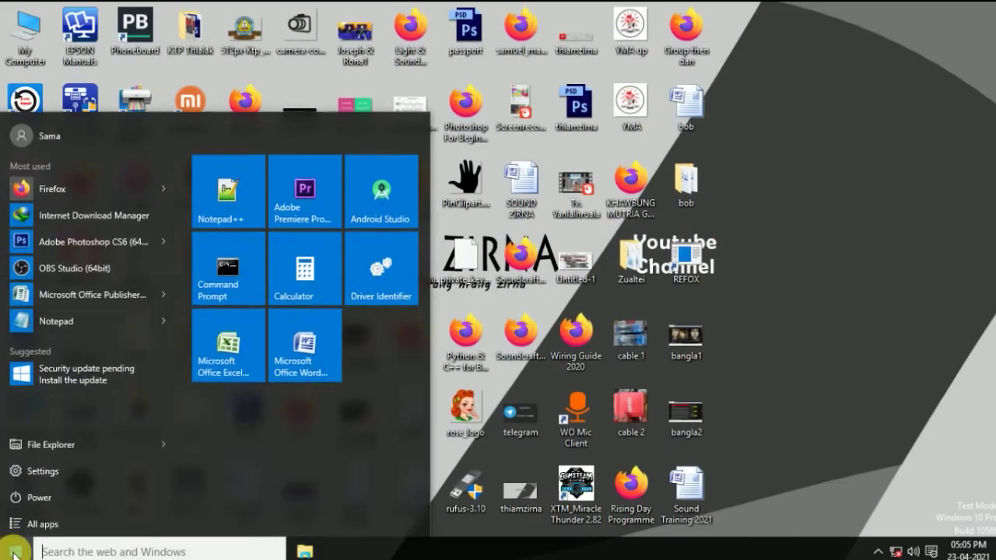
Step: Start Microsoft Office Word 2007 from the Start menu to get a blank Document1
{"action": "left_click", "coordinate": [326, 344]}
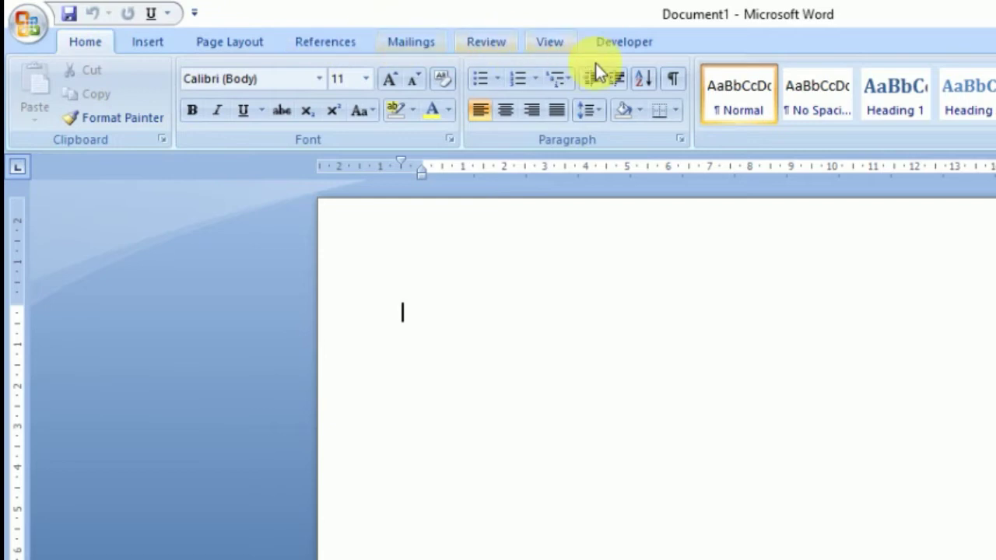
Step: Use Insert Table to add a table with 5 columns and 2 rows
{"action": "left_click", "coordinate": [154, 46]}
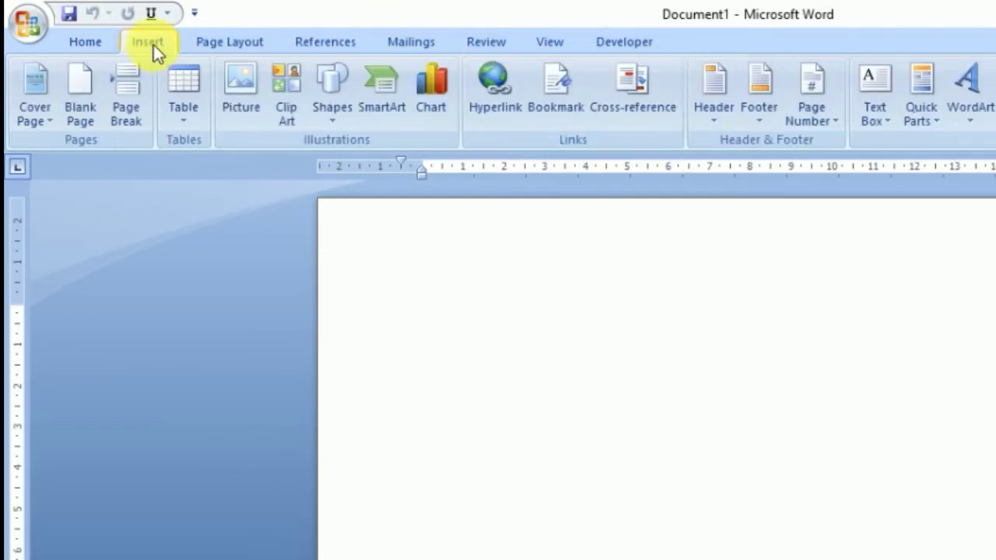
{"action": "left_click", "coordinate": [188, 124]}
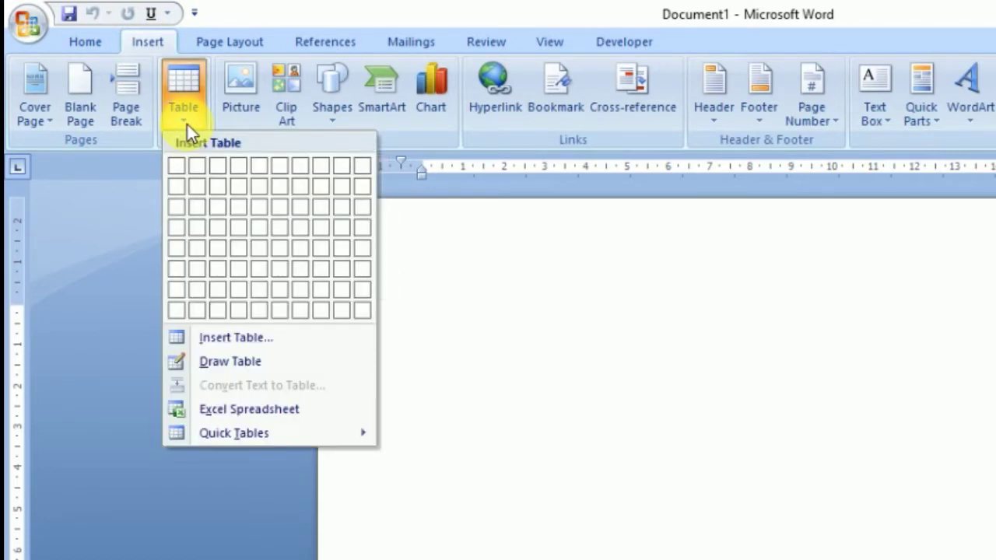
{"action": "left_click", "coordinate": [234, 341]}
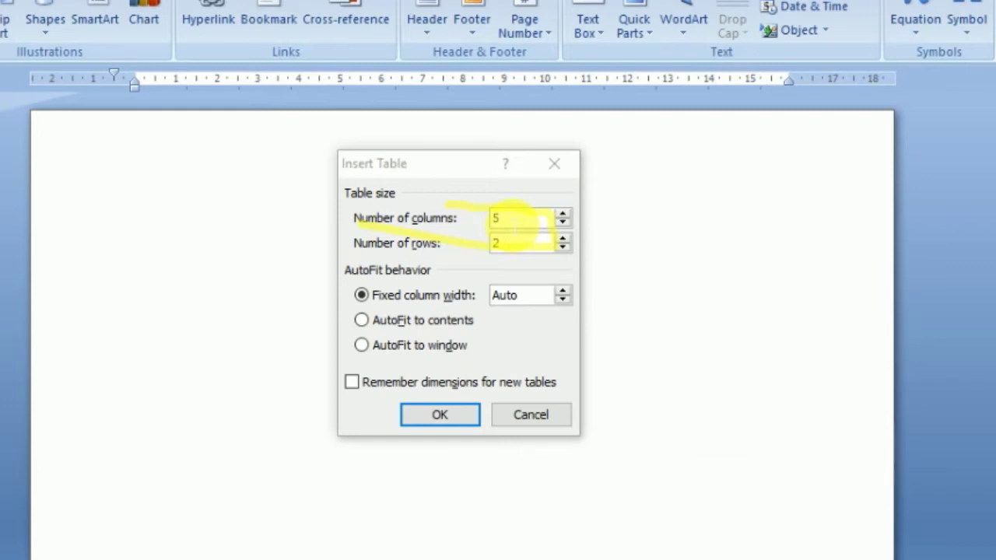
{"action": "left_click", "coordinate": [524, 222]}
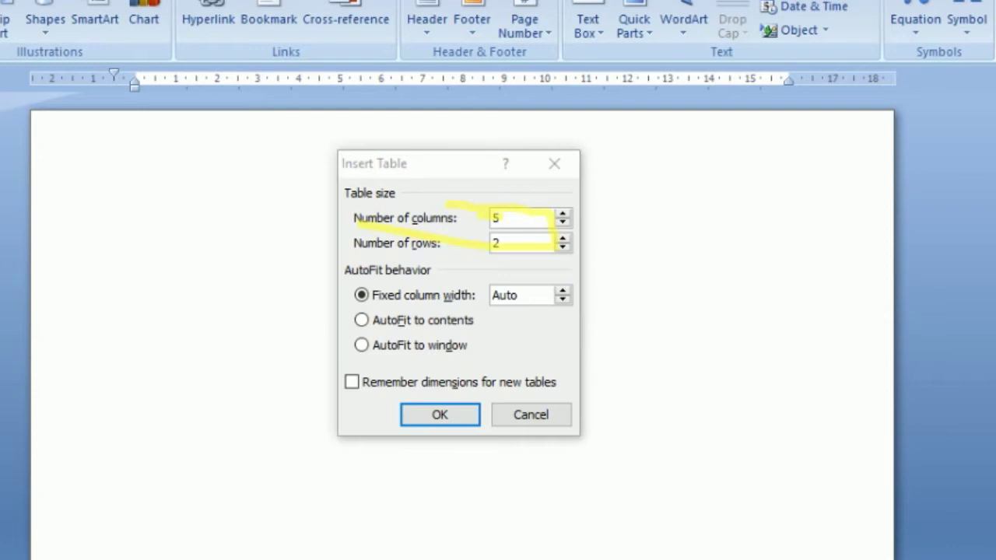
{"action": "left_click", "coordinate": [442, 414]}
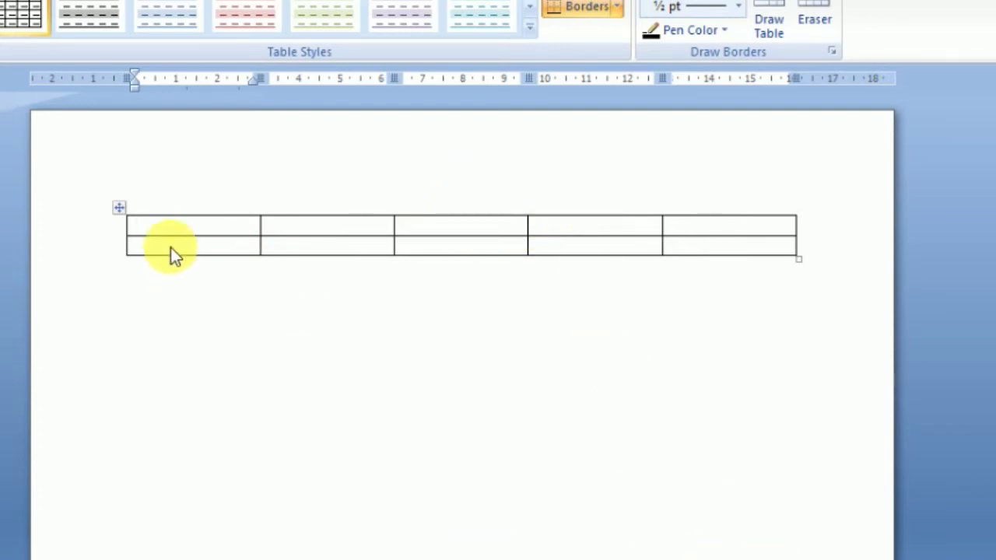
{"action": "left_click", "coordinate": [176, 222]}
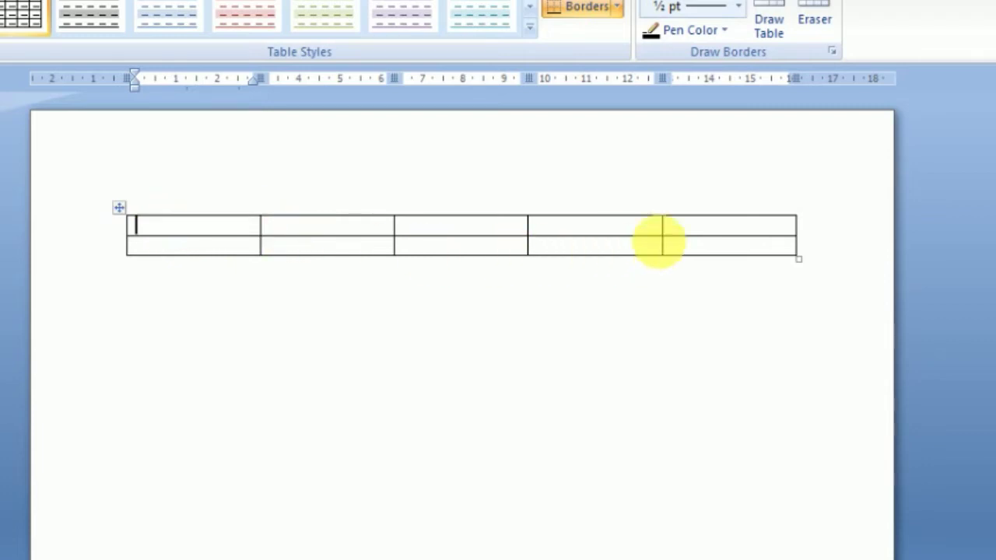
{"action": "left_click", "coordinate": [704, 226]}
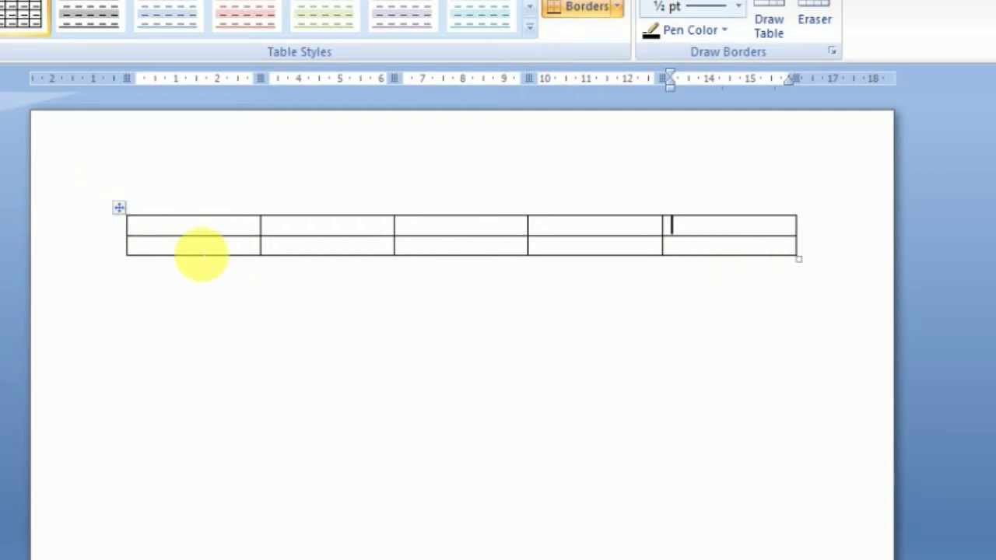
{"action": "left_click", "coordinate": [142, 228]}
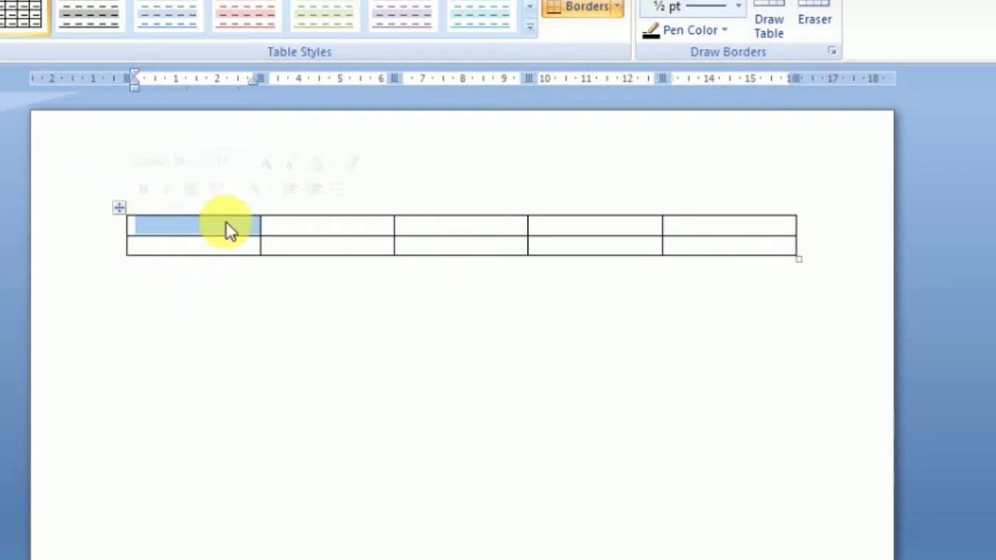
{"action": "left_click", "coordinate": [322, 233]}
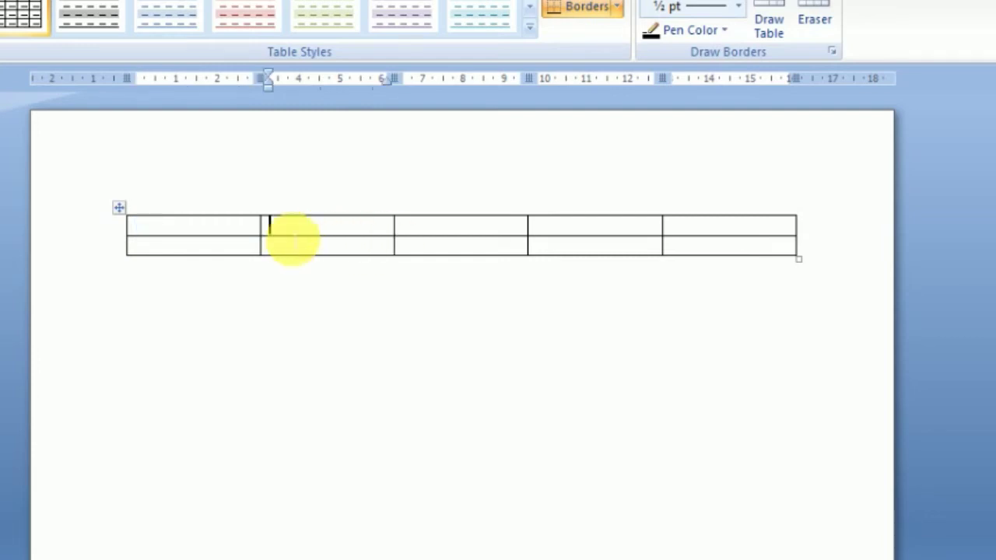
{"action": "left_click", "coordinate": [270, 232]}
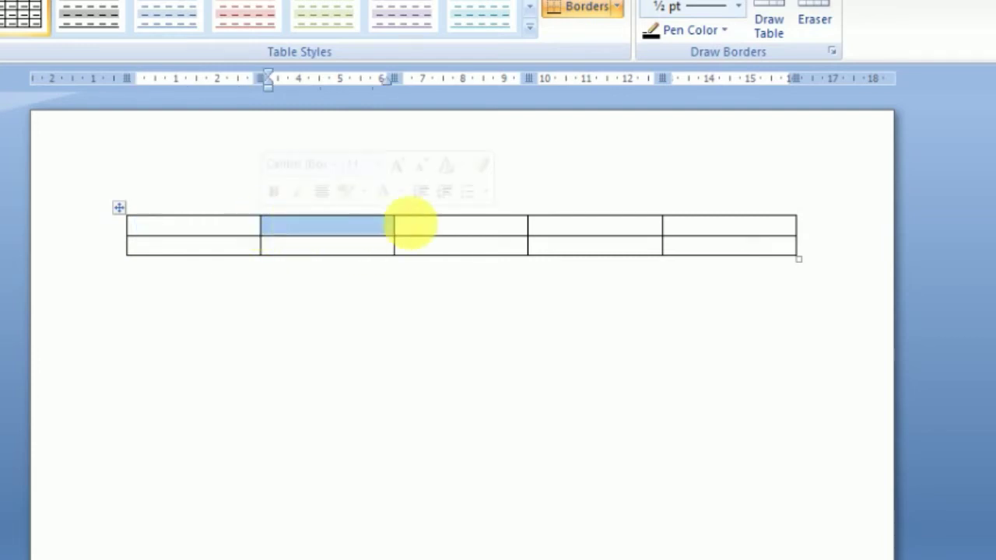
{"action": "left_click", "coordinate": [412, 232]}
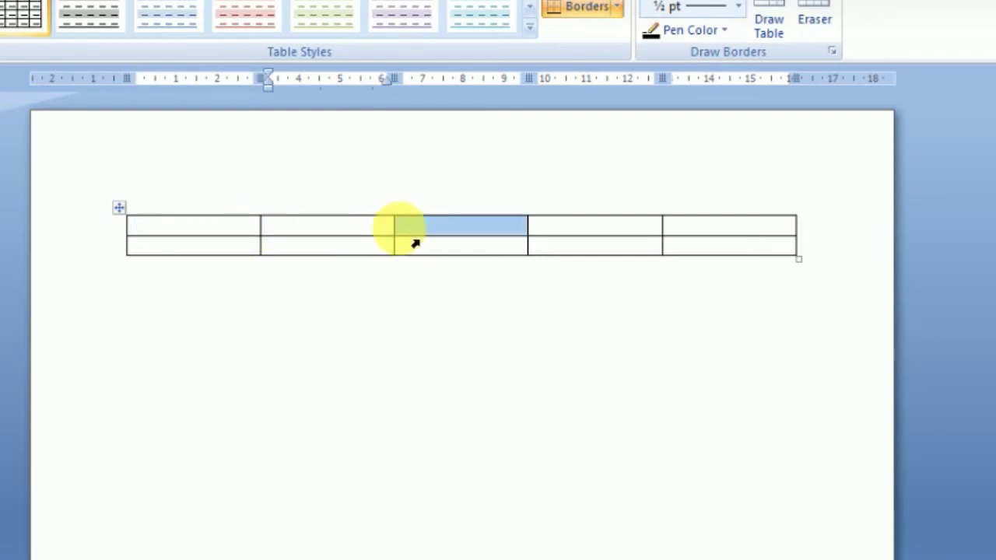
{"action": "left_click", "coordinate": [546, 244]}
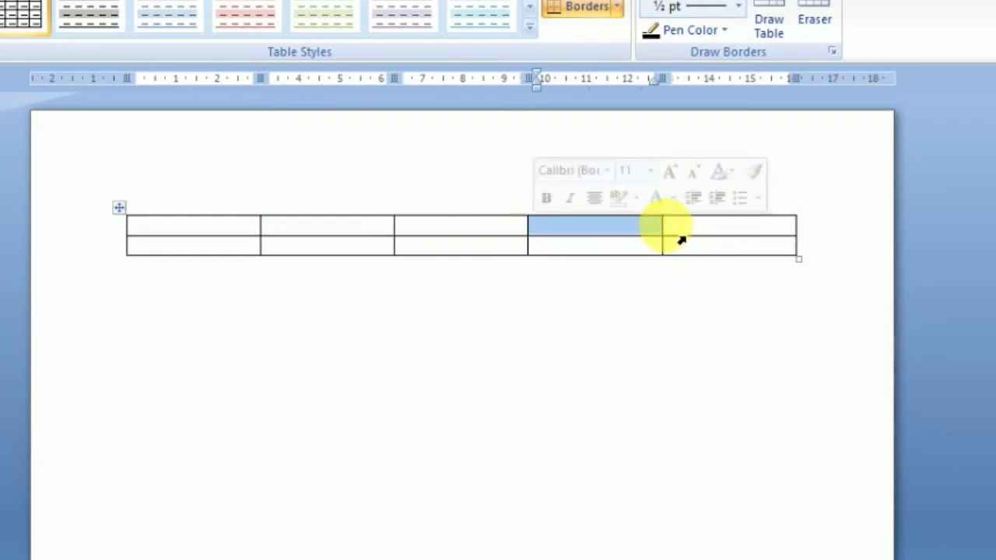
{"action": "left_click", "coordinate": [665, 239]}
{"action": "left_click", "coordinate": [667, 248]}
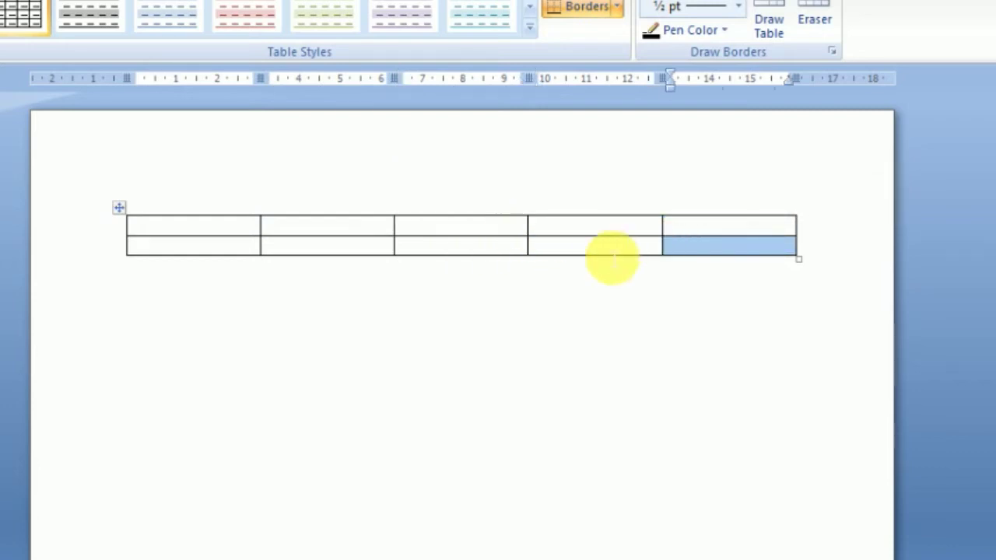
{"action": "left_click", "coordinate": [535, 247]}
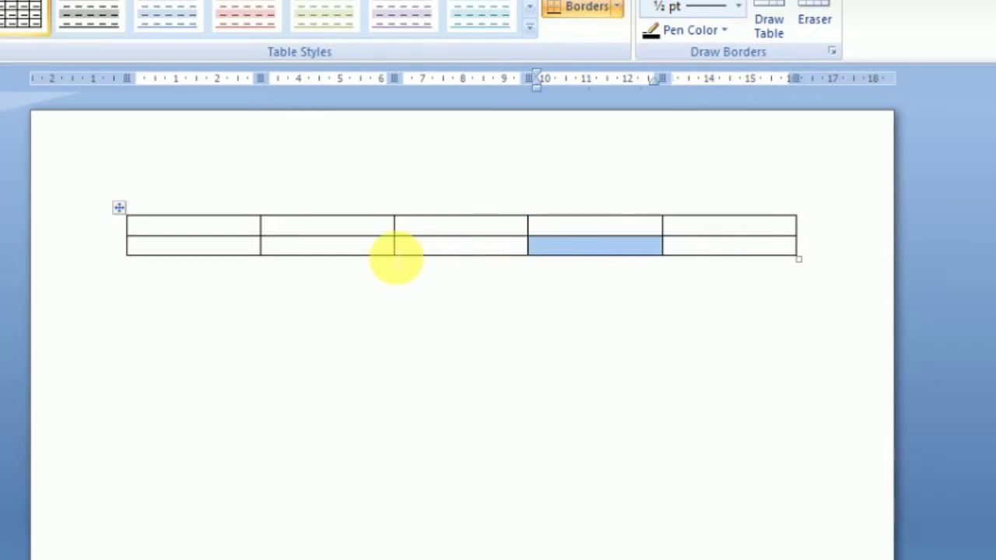
{"action": "left_click", "coordinate": [396, 247]}
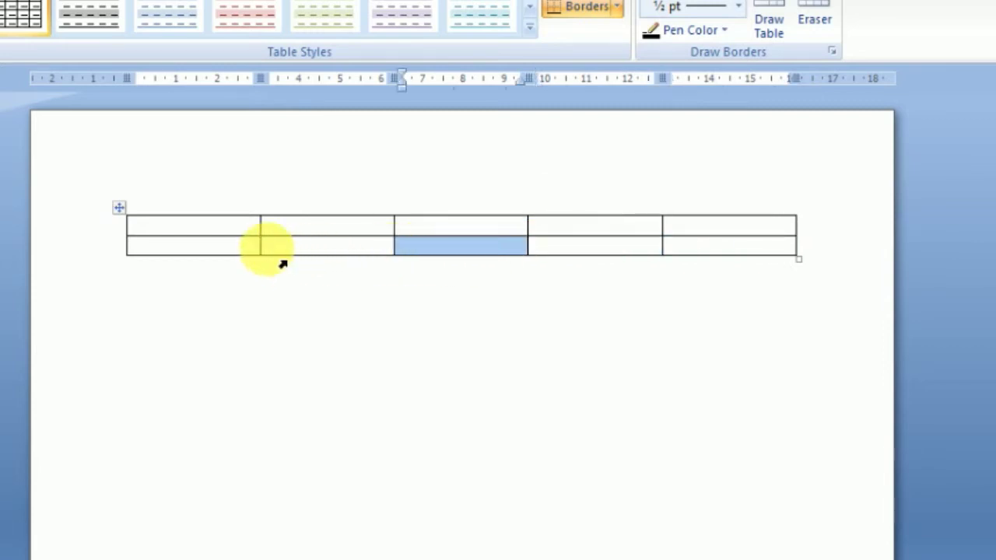
{"action": "left_click", "coordinate": [265, 248]}
{"action": "left_click", "coordinate": [134, 247]}
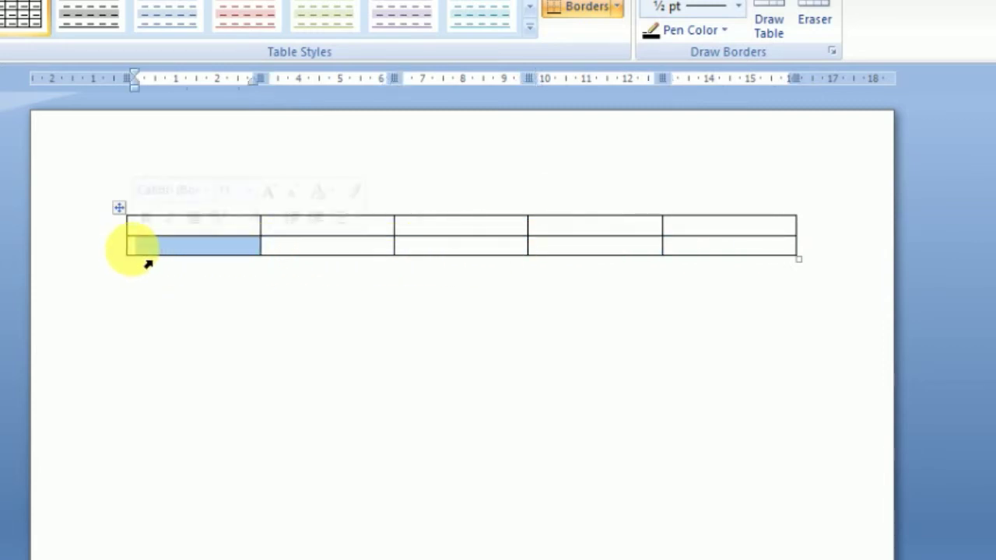
{"action": "right_click", "coordinate": [145, 255]}
{"action": "left_click", "coordinate": [342, 269]}
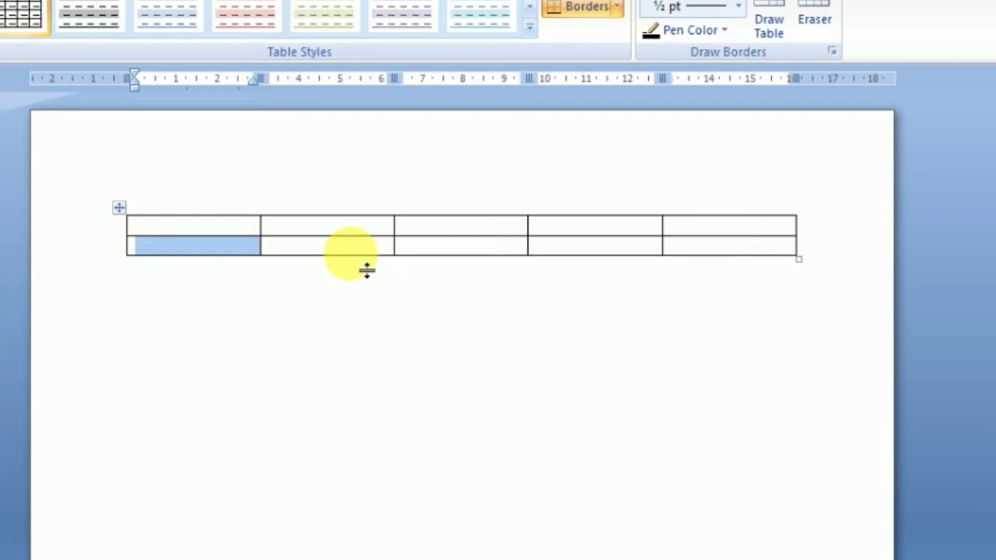
{"action": "left_click", "coordinate": [358, 246]}
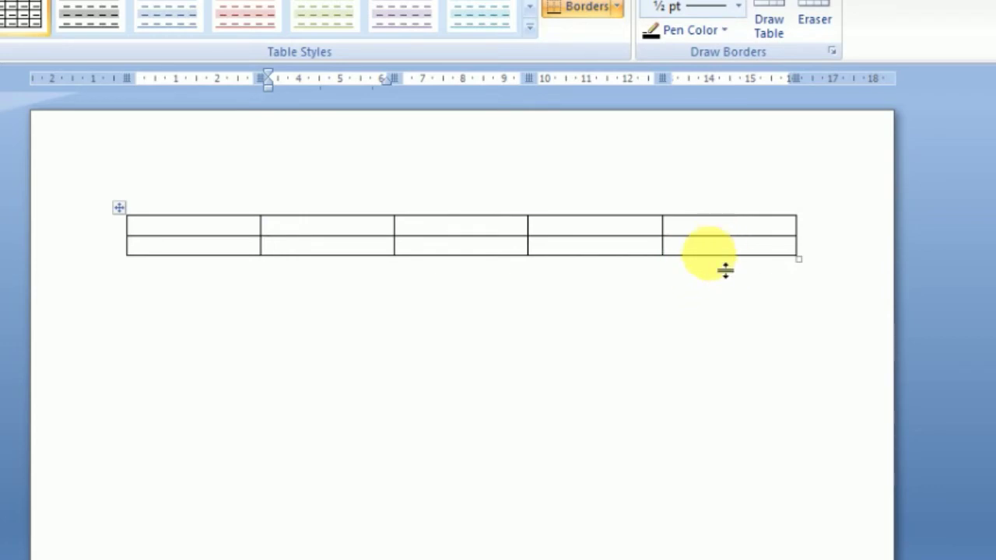
{"action": "left_click", "coordinate": [715, 252]}
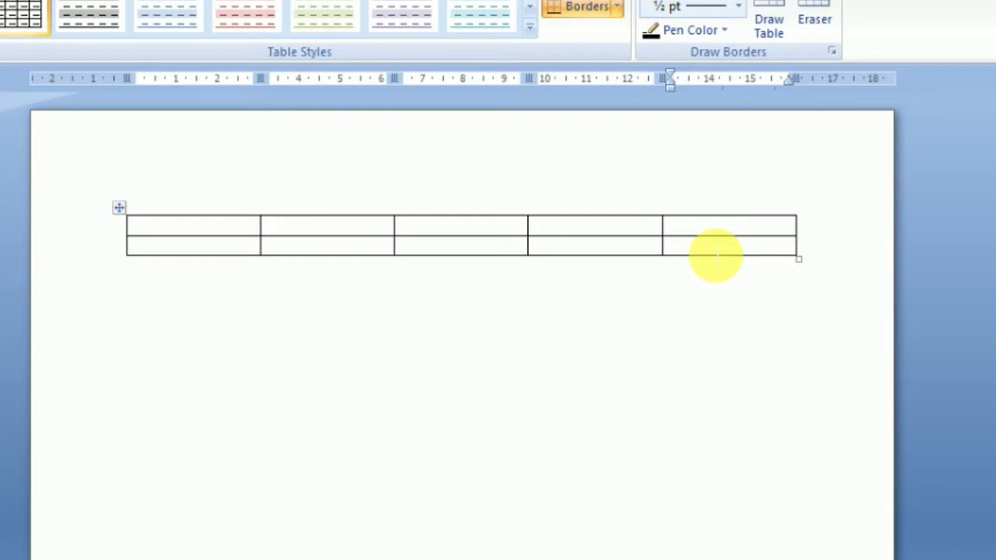
{"action": "key", "text": "Tab"}
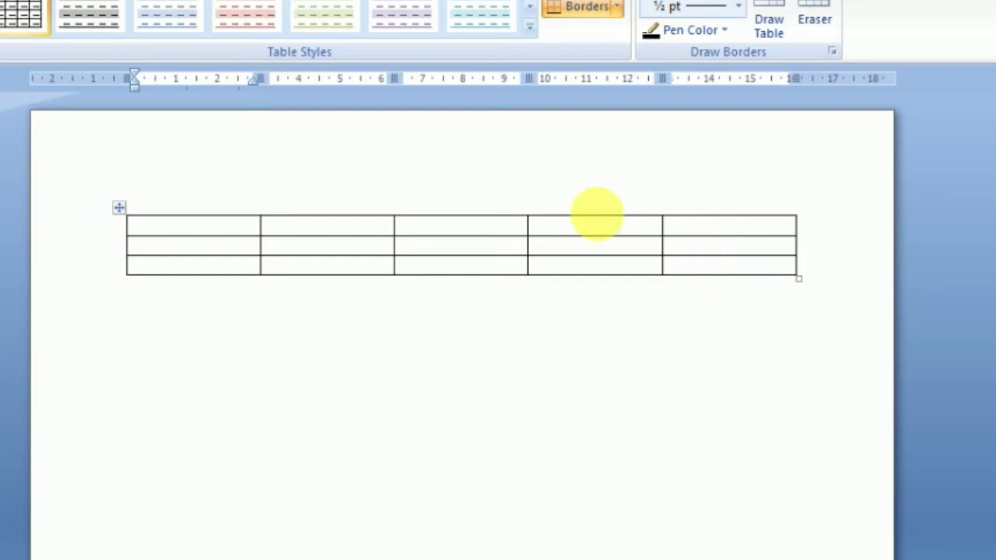
Step: Tab onward from the table's last cell to append rows, reaching 5 columns by 6 rows
{"action": "left_click", "coordinate": [700, 268]}
{"action": "key", "text": "Tab"}
{"action": "key", "text": "Tab"}
{"action": "key", "text": "Tab"}
{"action": "key", "text": "Tab"}
{"action": "key", "text": "Tab"}
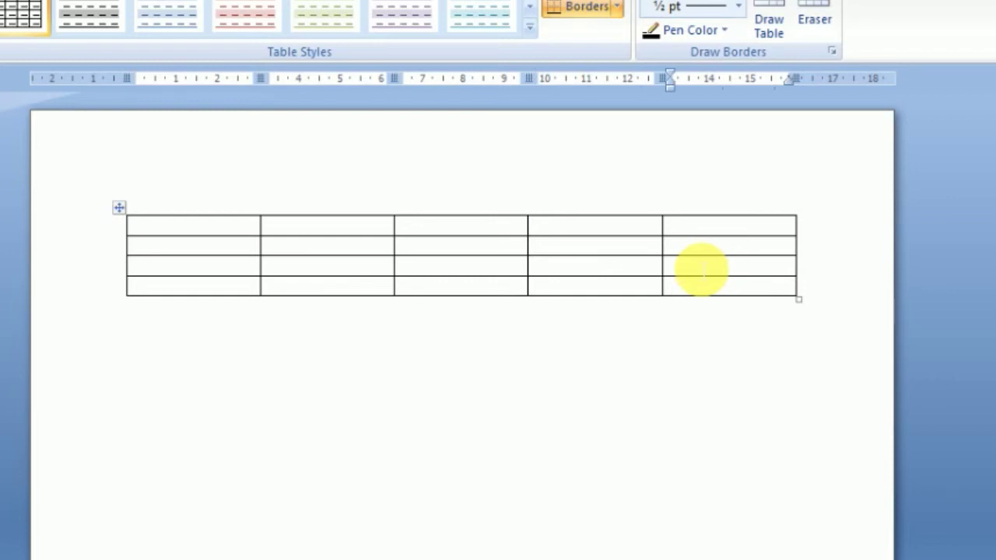
{"action": "key", "text": "Tab"}
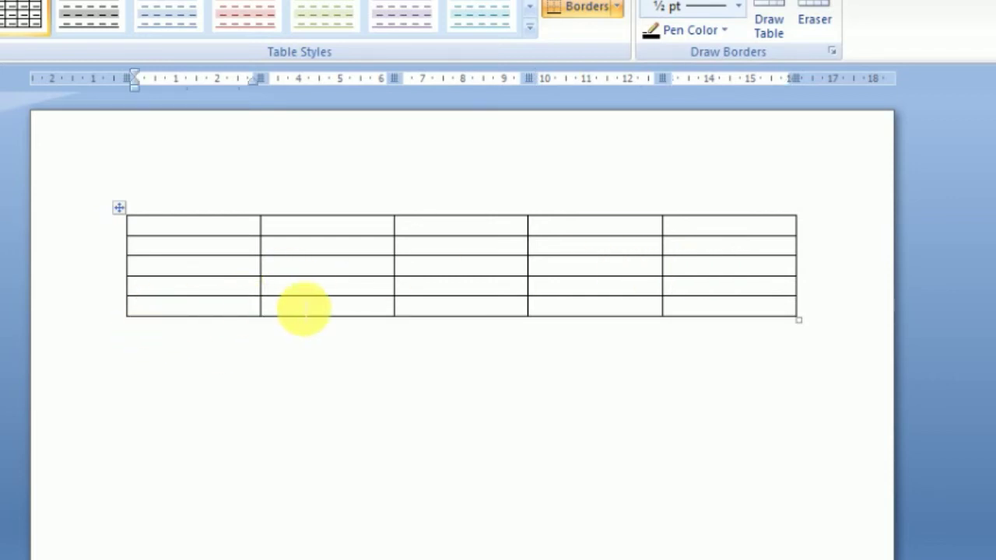
{"action": "key", "text": "Tab"}
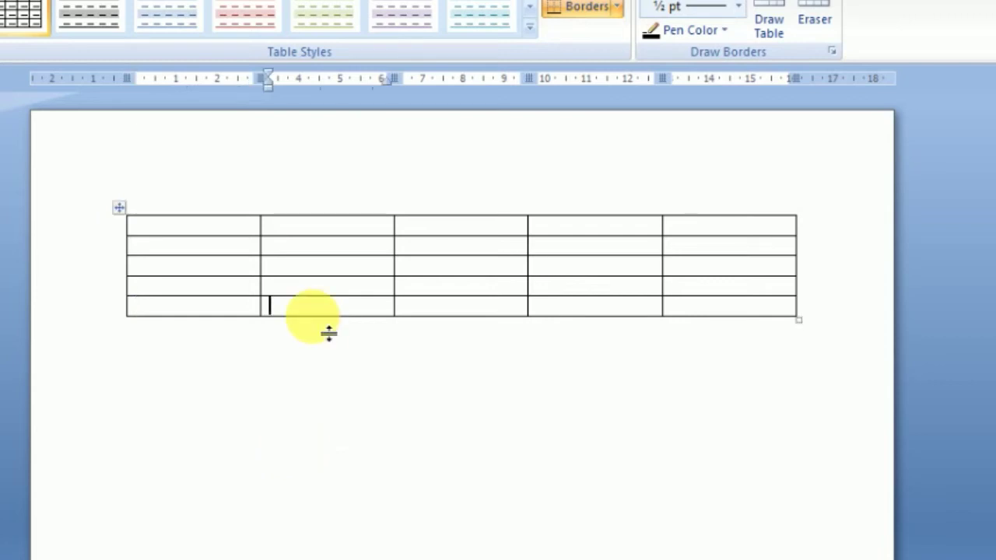
{"action": "key", "text": "Tab"}
{"action": "key", "text": "Tab"}
{"action": "key", "text": "Tab"}
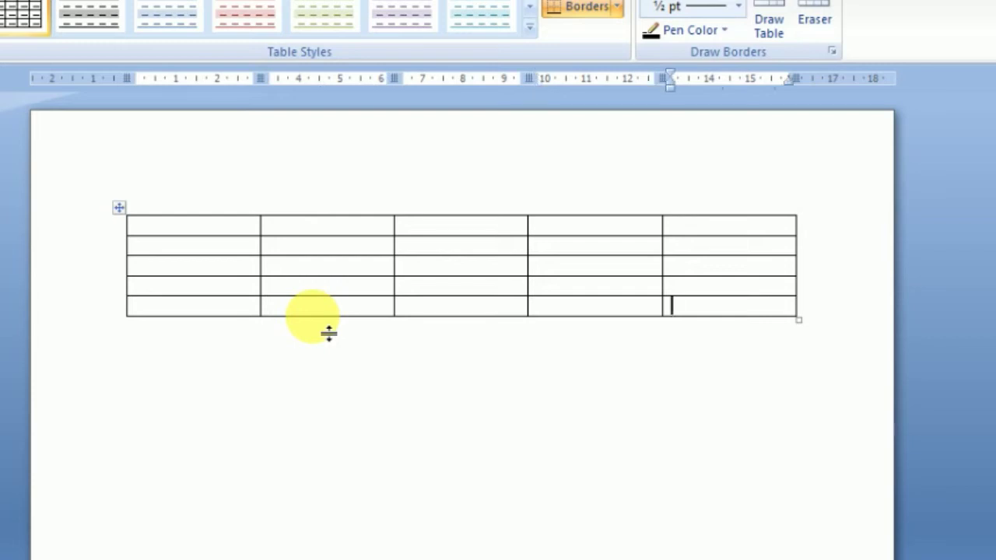
{"action": "key", "text": "Tab"}
{"action": "key", "text": "Tab"}
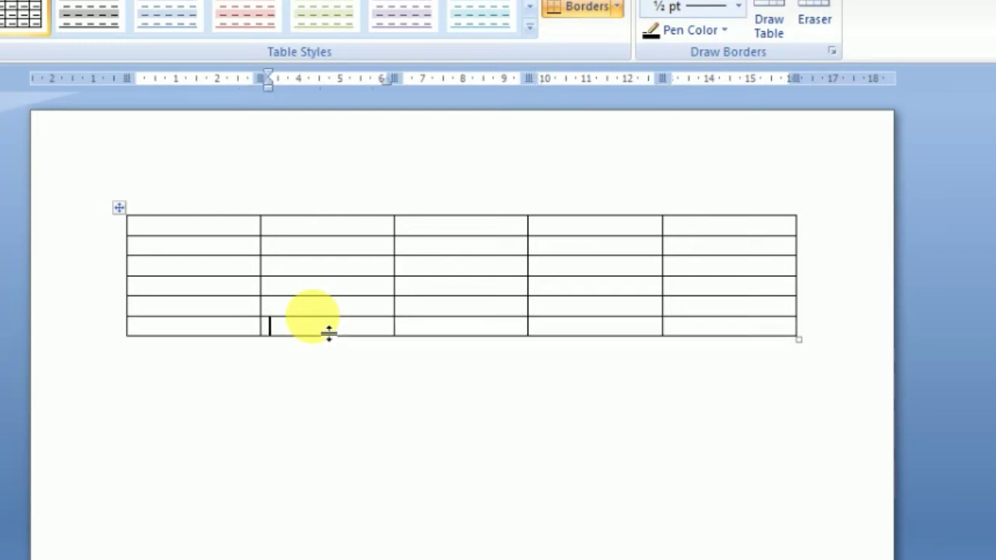
{"action": "key", "text": "Tab"}
{"action": "key", "text": "Tab"}
{"action": "key", "text": "Tab"}
{"action": "key", "text": "Tab"}
{"action": "key", "text": "Tab"}
{"action": "key", "text": "Tab"}
{"action": "key", "text": "Tab"}
{"action": "key", "text": "Tab"}
{"action": "key", "text": "Tab"}
{"action": "key", "text": "Tab"}
{"action": "key", "text": "Tab"}
{"action": "key", "text": "Tab"}
{"action": "key", "text": "Tab"}
{"action": "key", "text": "Tab"}
{"action": "key", "text": "Tab"}
{"action": "key", "text": "Tab"}
{"action": "key", "text": "Tab"}
{"action": "key", "text": "Tab"}
{"action": "key", "text": "Tab"}
{"action": "key", "text": "Tab"}
{"action": "key", "text": "Tab"}
{"action": "key", "text": "Tab"}
{"action": "key", "text": "Tab"}
{"action": "key", "text": "Tab"}
{"action": "key", "text": "Tab"}
{"action": "key", "text": "Tab"}
{"action": "key", "text": "Tab"}
{"action": "key", "text": "Tab"}
{"action": "key", "text": "Tab"}
{"action": "key", "text": "Tab"}
{"action": "key", "text": "Tab"}
{"action": "key", "text": "Tab"}
{"action": "key", "text": "Tab"}
{"action": "key", "text": "Tab"}
{"action": "key", "text": "Tab"}
{"action": "key", "text": "Tab"}
{"action": "key", "text": "Tab"}
{"action": "key", "text": "Tab"}
{"action": "key", "text": "Tab"}
{"action": "key", "text": "Tab"}
{"action": "key", "text": "Tab"}
{"action": "key", "text": "Tab"}
{"action": "key", "text": "Tab"}
{"action": "key", "text": "Tab"}
{"action": "key", "text": "Tab"}
{"action": "key", "text": "Tab"}
{"action": "key", "text": "Tab"}
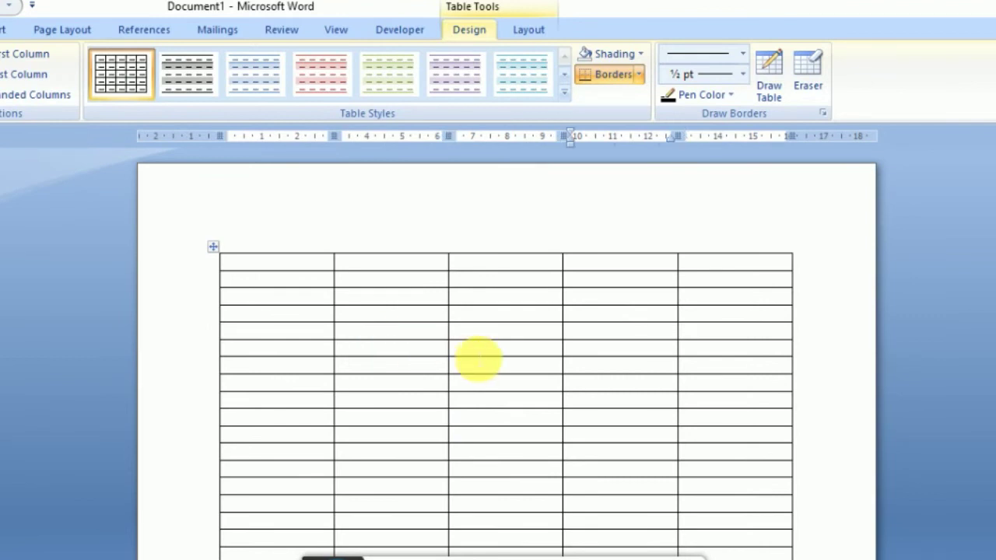
{"action": "key", "text": "Tab"}
{"action": "key", "text": "Tab"}
{"action": "key", "text": "Tab"}
{"action": "key", "text": "Tab"}
{"action": "key", "text": "Tab"}
{"action": "key", "text": "Tab"}
{"action": "key", "text": "Tab"}
{"action": "key", "text": "Tab"}
{"action": "key", "text": "Tab"}
{"action": "scroll", "coordinate": [504, 352], "scroll_direction": "up", "scroll_amount": 3}
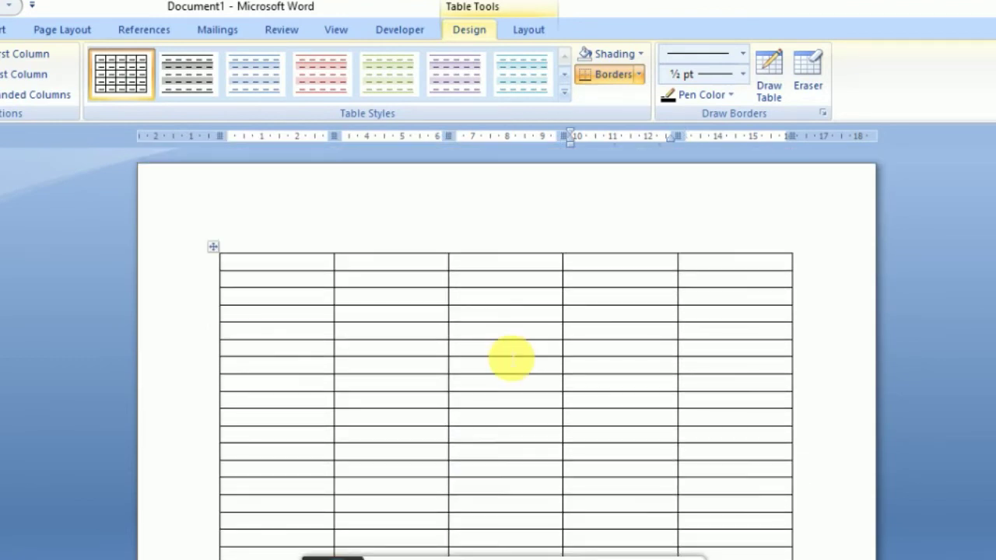
{"action": "scroll", "coordinate": [511, 358], "scroll_direction": "down", "scroll_amount": 1}
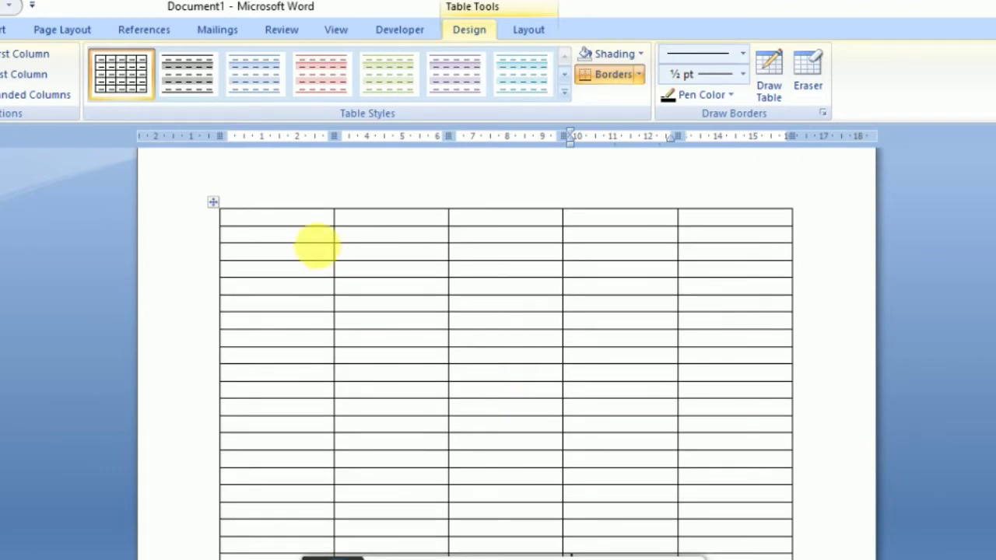
{"action": "left_click", "coordinate": [277, 220]}
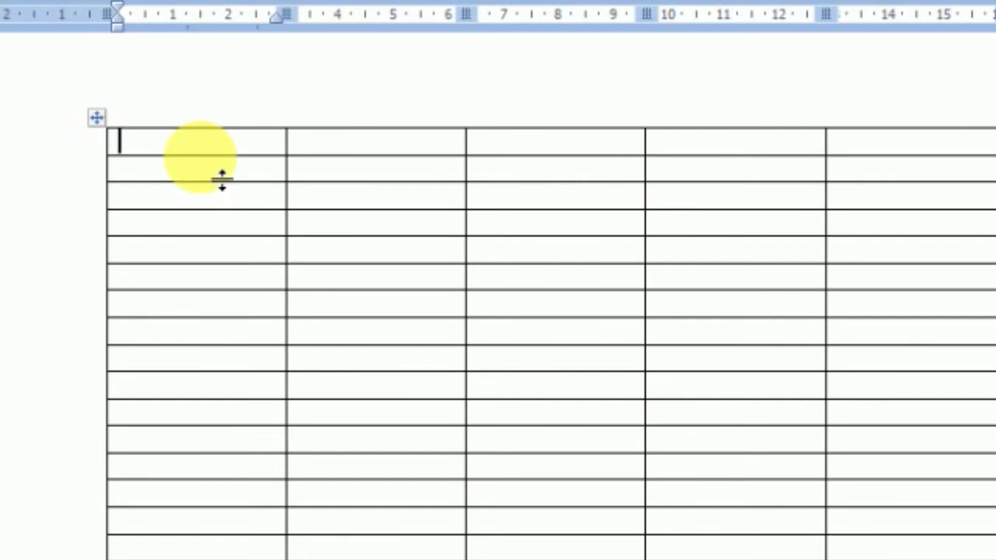
Step: Drag the first row's bottom border slightly lower so the top row is taller
{"action": "left_click_drag", "start_coordinate": [221, 179], "coordinate": [222, 180]}
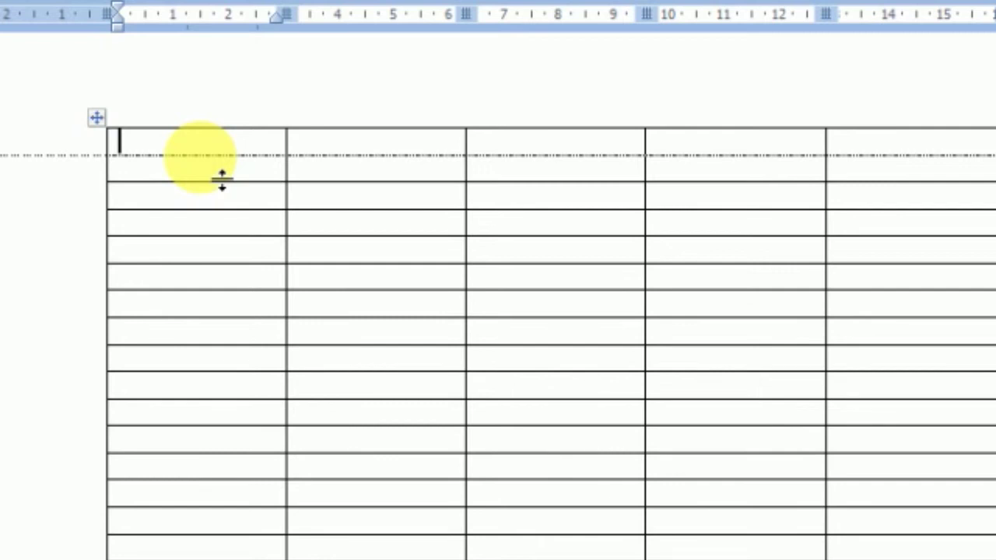
{"action": "left_click_drag", "start_coordinate": [222, 179], "coordinate": [221, 188]}
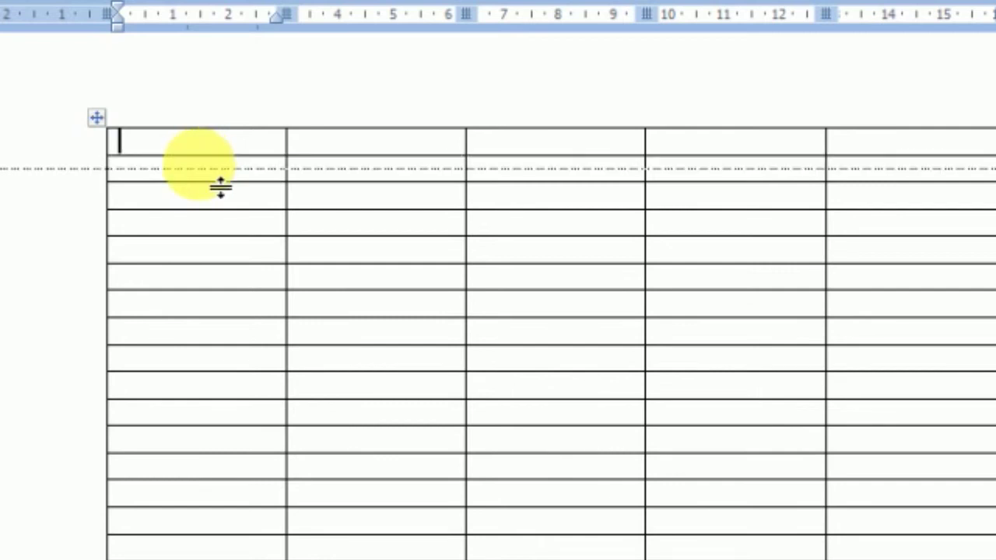
{"action": "left_click_drag", "start_coordinate": [221, 188], "coordinate": [221, 188]}
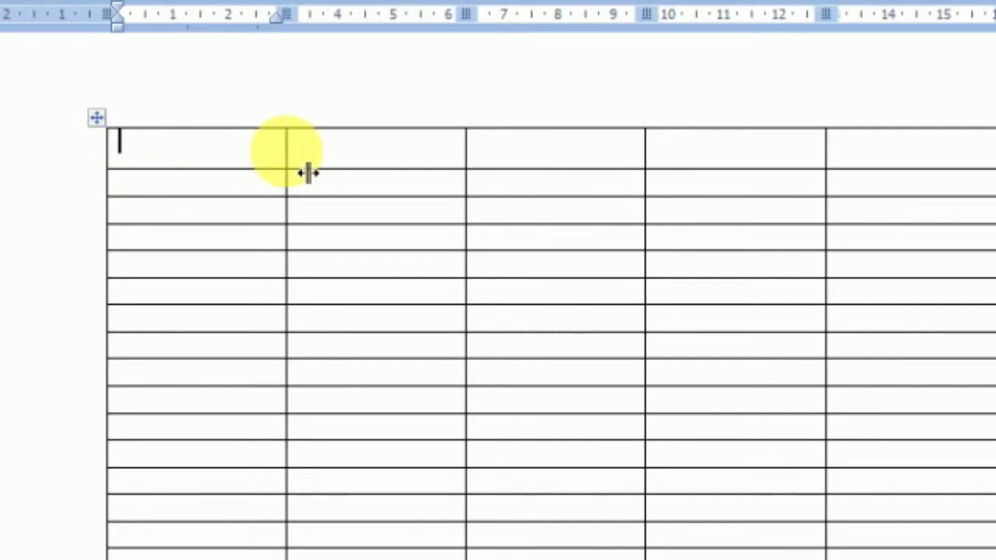
Step: Narrow columns 1, 3 and 4, widen columns 2 and 5, and heighten row 2
{"action": "left_click_drag", "start_coordinate": [308, 172], "coordinate": [308, 173]}
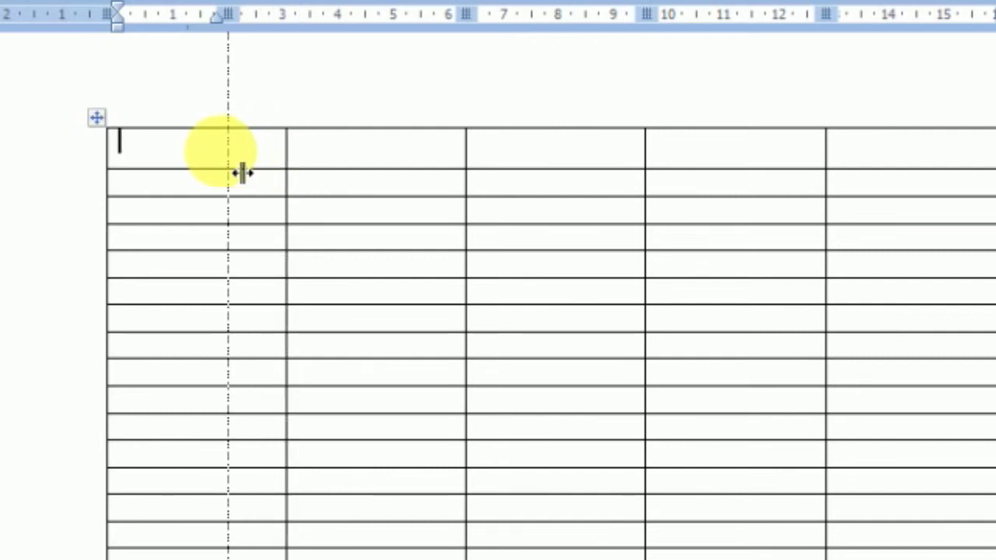
{"action": "mouse_move", "coordinate": [308, 173]}
{"action": "left_mouse_down"}
{"action": "mouse_move", "coordinate": [195, 176]}
{"action": "mouse_move", "coordinate": [274, 178]}
{"action": "left_mouse_up"}
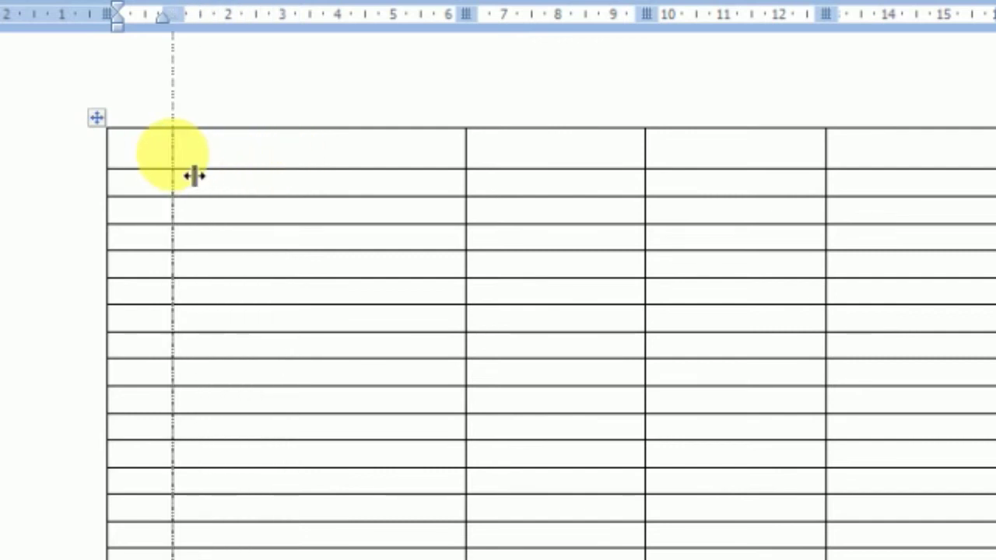
{"action": "left_click_drag", "start_coordinate": [465, 167], "coordinate": [557, 167]}
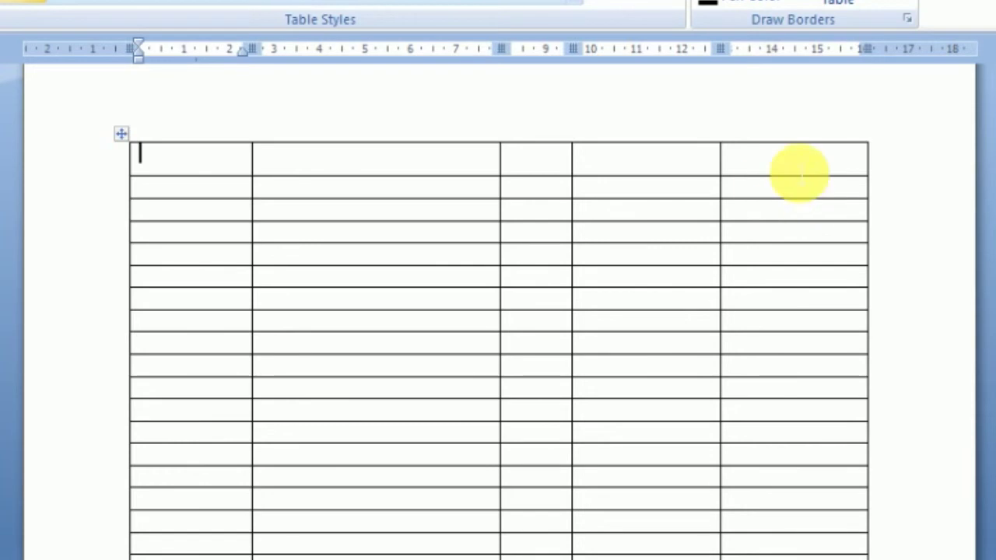
{"action": "left_click_drag", "start_coordinate": [736, 177], "coordinate": [662, 176]}
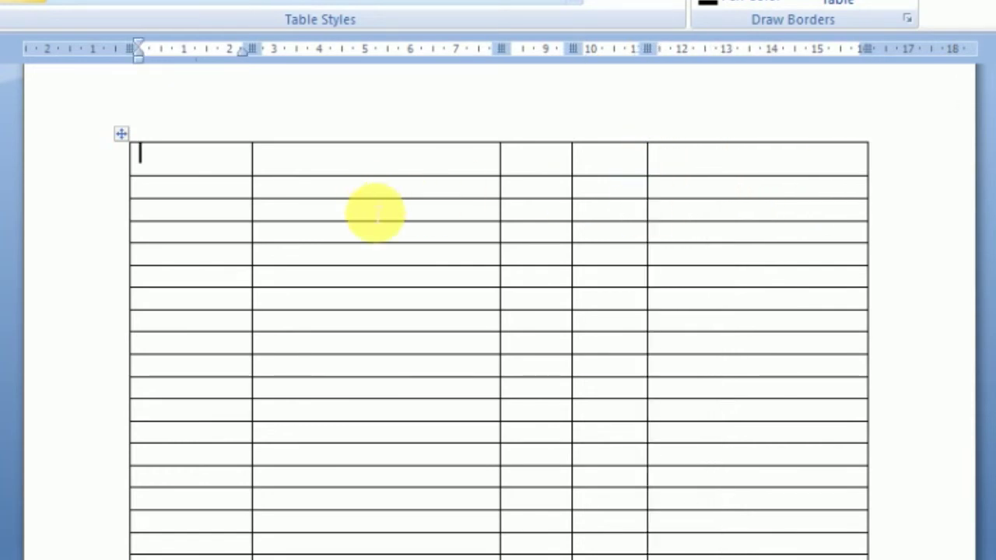
{"action": "left_click_drag", "start_coordinate": [381, 216], "coordinate": [356, 267]}
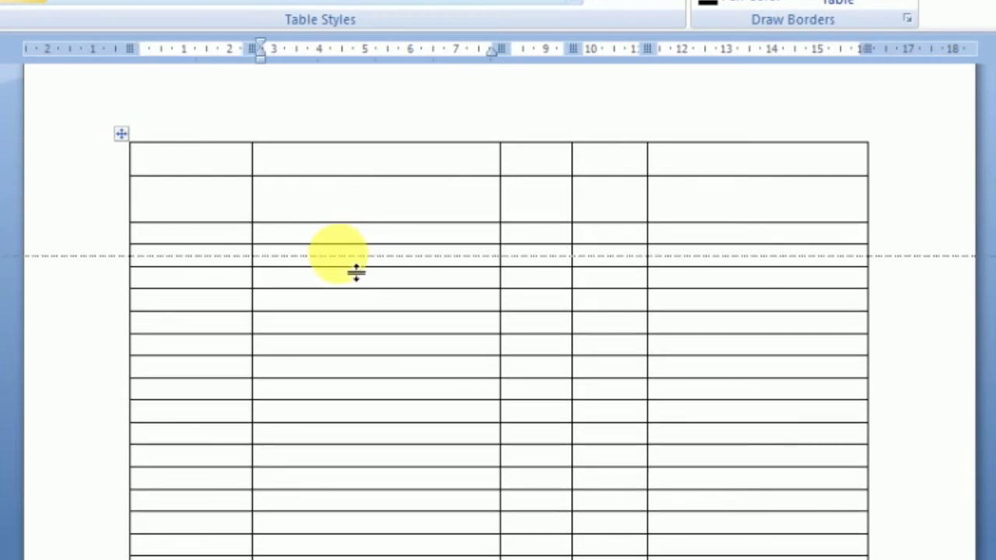
Step: Drag rows 3, 4 and 5 taller to match row 2
{"action": "scroll", "coordinate": [358, 264], "scroll_direction": "down", "scroll_amount": 2}
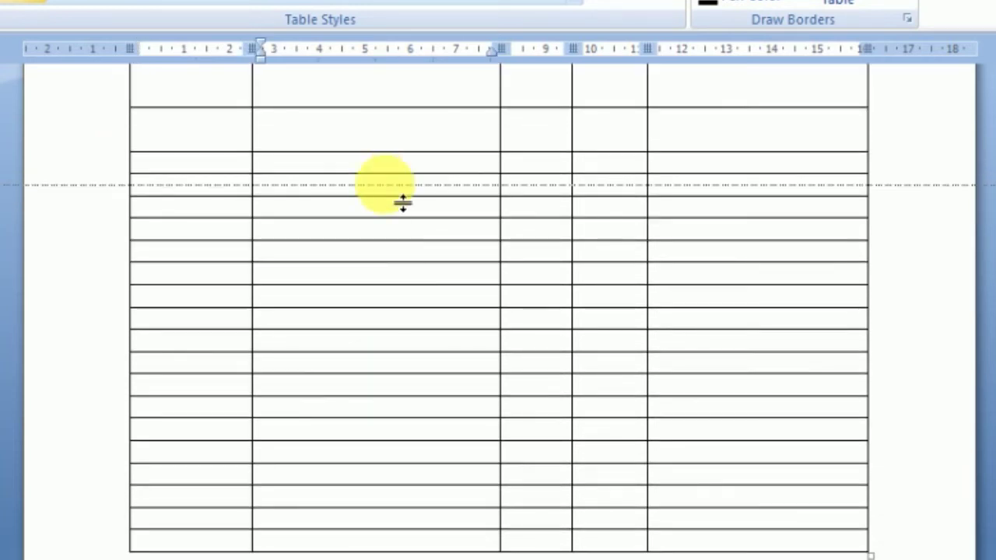
{"action": "left_click_drag", "start_coordinate": [403, 194], "coordinate": [400, 187]}
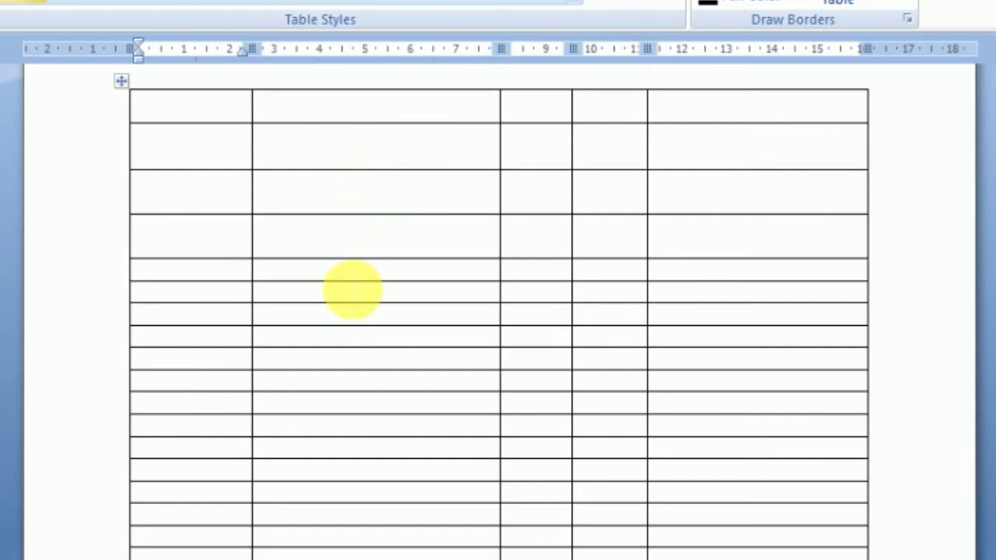
{"action": "left_click_drag", "start_coordinate": [356, 280], "coordinate": [355, 305]}
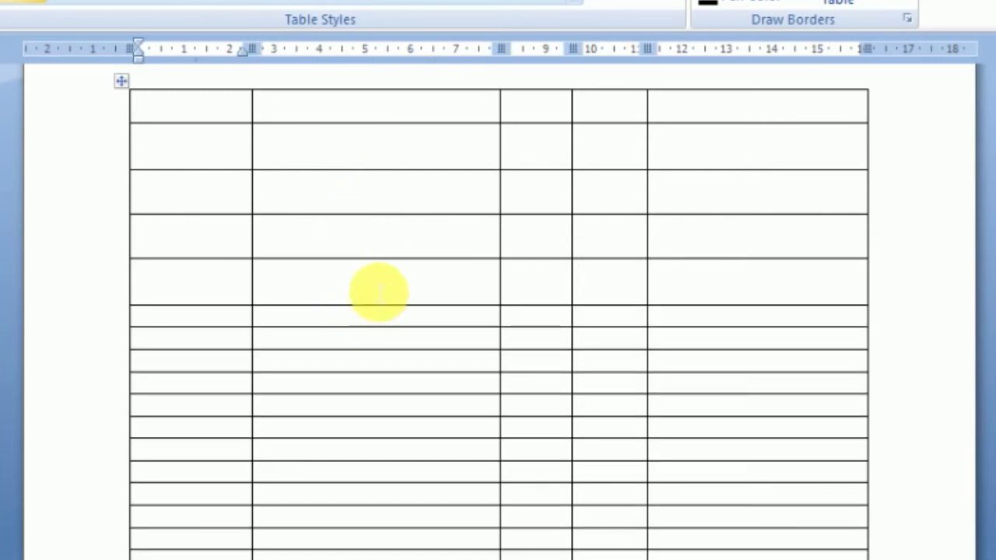
Step: Insert a blank line above the table, then undo it
{"action": "scroll", "coordinate": [378, 289], "scroll_direction": "down", "scroll_amount": 7}
{"action": "scroll", "coordinate": [389, 275], "scroll_direction": "up", "scroll_amount": 7}
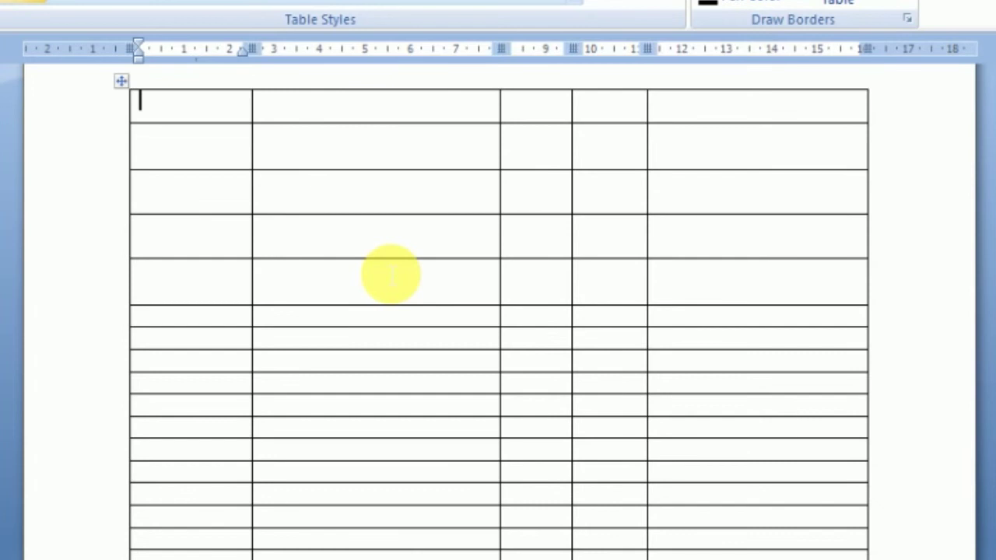
{"action": "key", "text": "Return"}
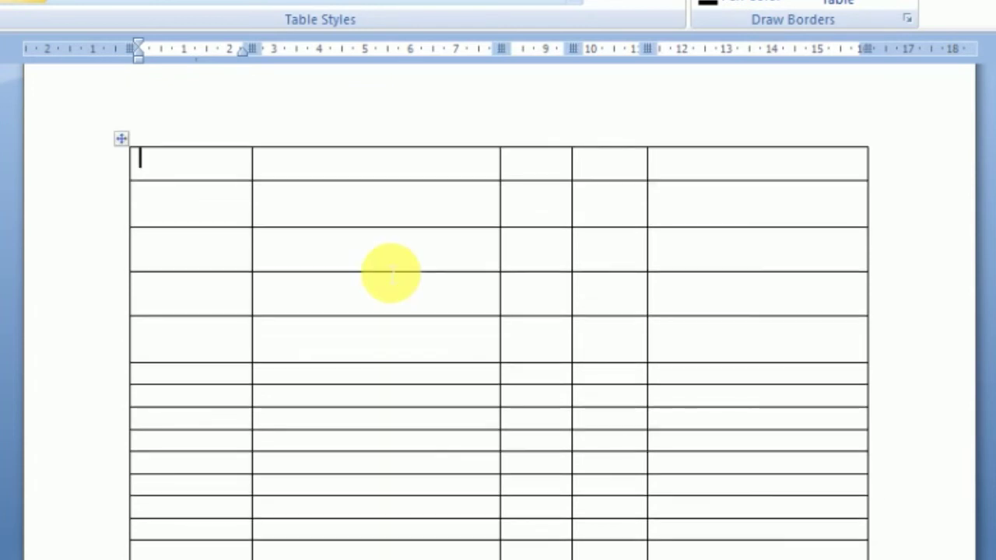
{"action": "key", "text": "ctrl+z"}
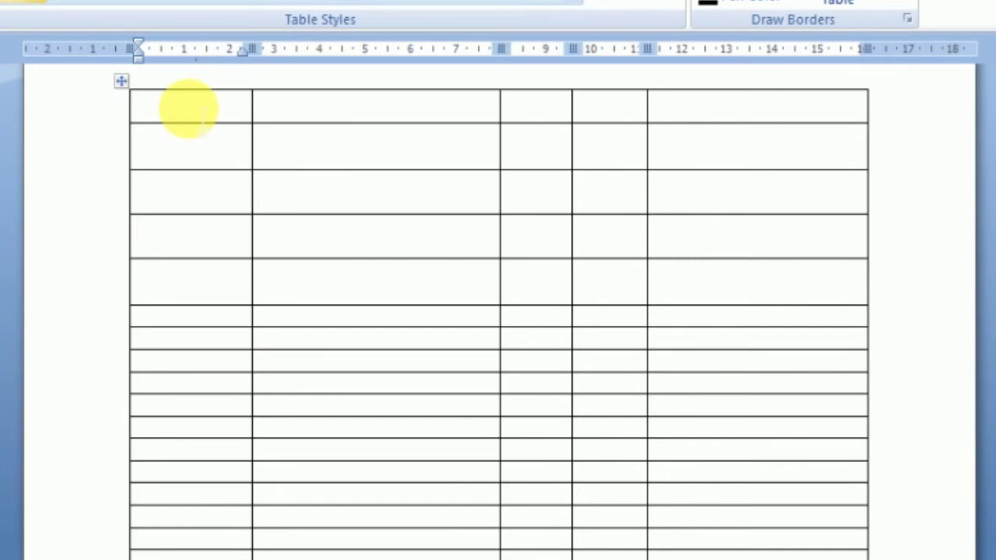
Step: Select the table rows, then redo and undo the blank line above the table
{"action": "left_click_drag", "start_coordinate": [188, 109], "coordinate": [770, 557]}
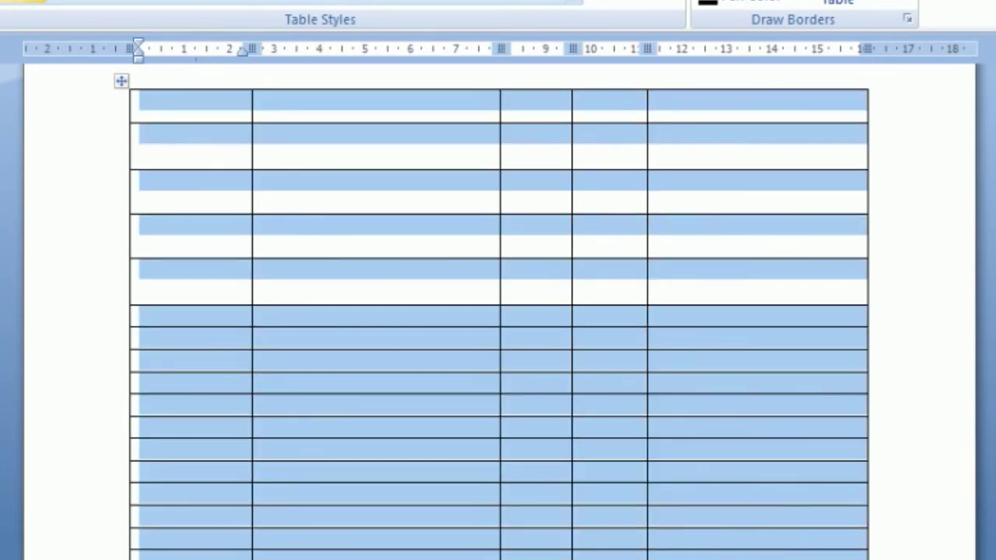
{"action": "key", "text": "ctrl+y"}
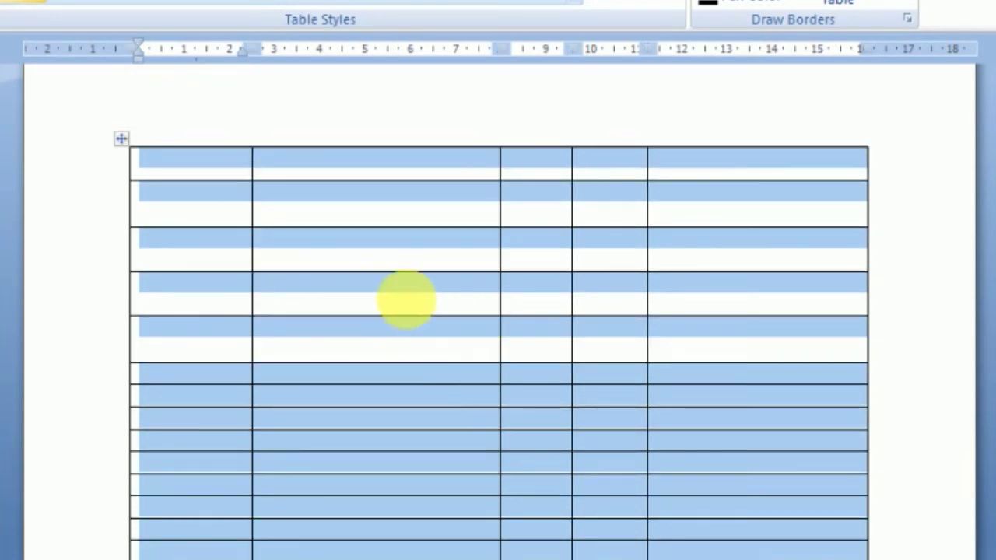
{"action": "left_click", "coordinate": [404, 301]}
{"action": "key", "text": "ctrl+z"}
Step: Make the sixth row slightly taller and reselect the table's rows from the top
{"action": "left_click_drag", "start_coordinate": [336, 328], "coordinate": [333, 341]}
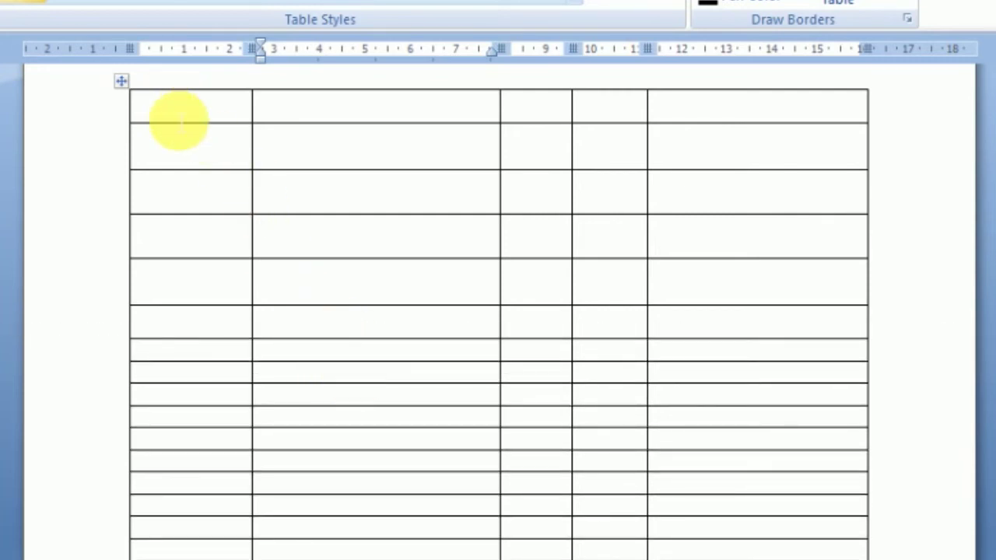
{"action": "scroll", "coordinate": [451, 365], "scroll_direction": "down", "scroll_amount": 2}
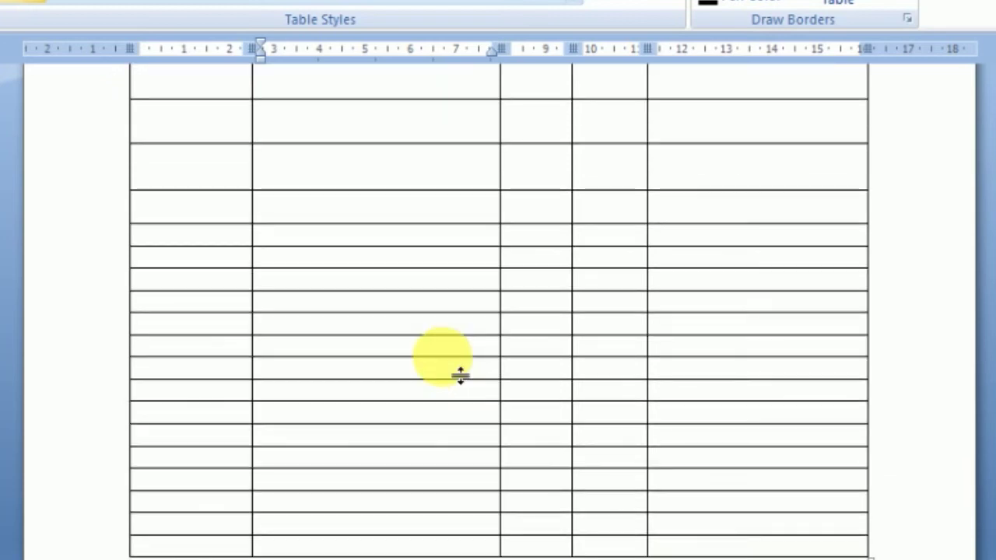
{"action": "scroll", "coordinate": [452, 366], "scroll_direction": "up", "scroll_amount": 2}
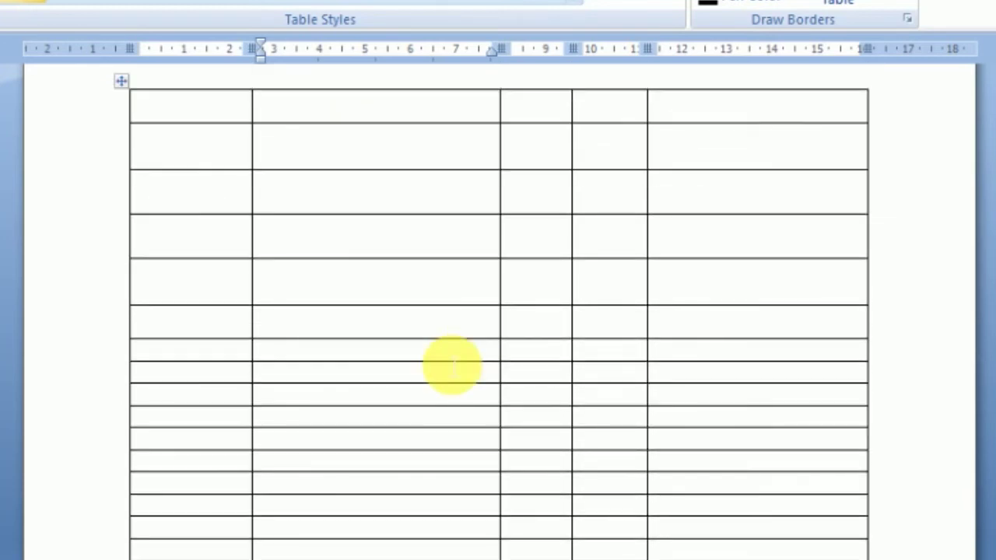
{"action": "mouse_move", "coordinate": [173, 113]}
{"action": "left_mouse_down"}
{"action": "mouse_move", "coordinate": [714, 523]}
{"action": "mouse_move", "coordinate": [714, 556]}
{"action": "left_mouse_up"}
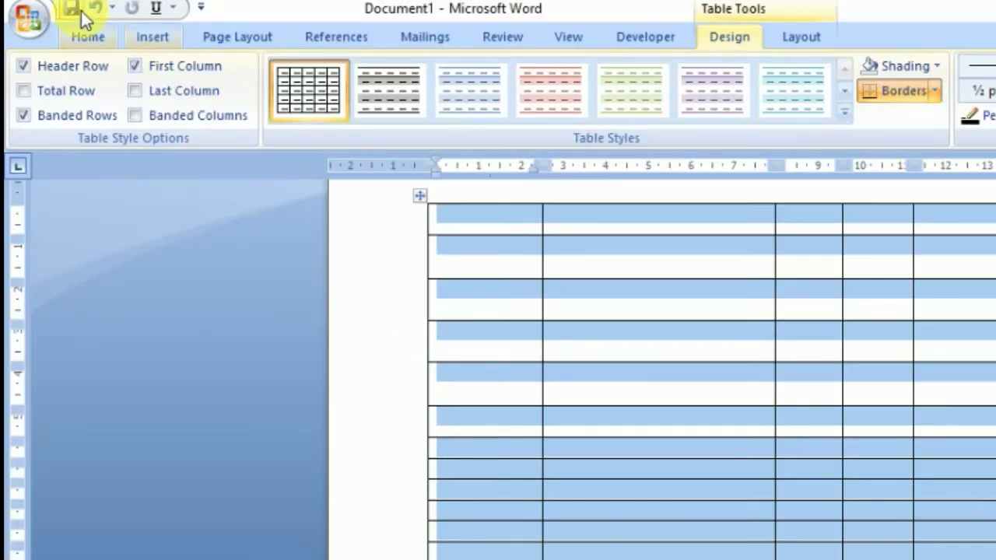
Step: Set the table's font size to 15 and shorten row 5 slightly
{"action": "left_click", "coordinate": [78, 32]}
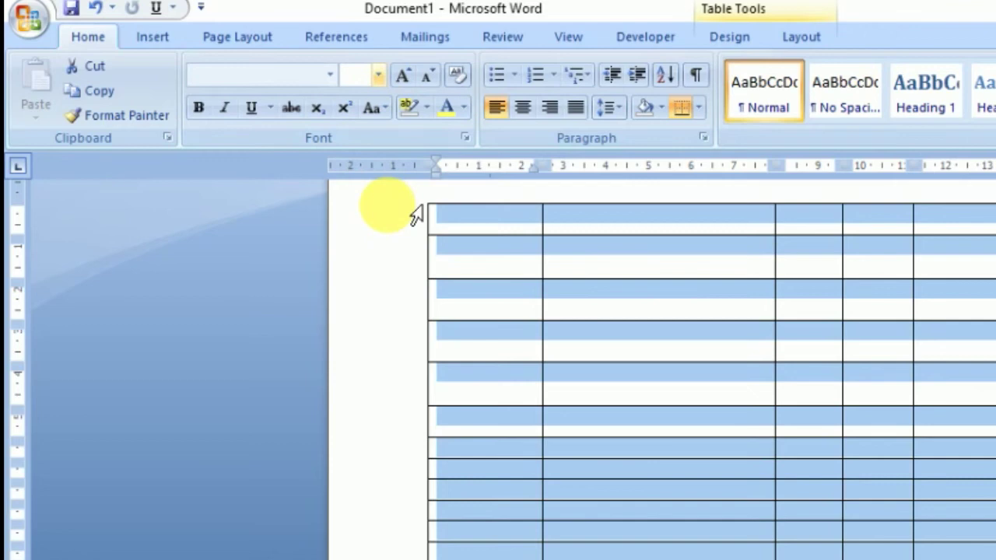
{"action": "type", "text": "15"}
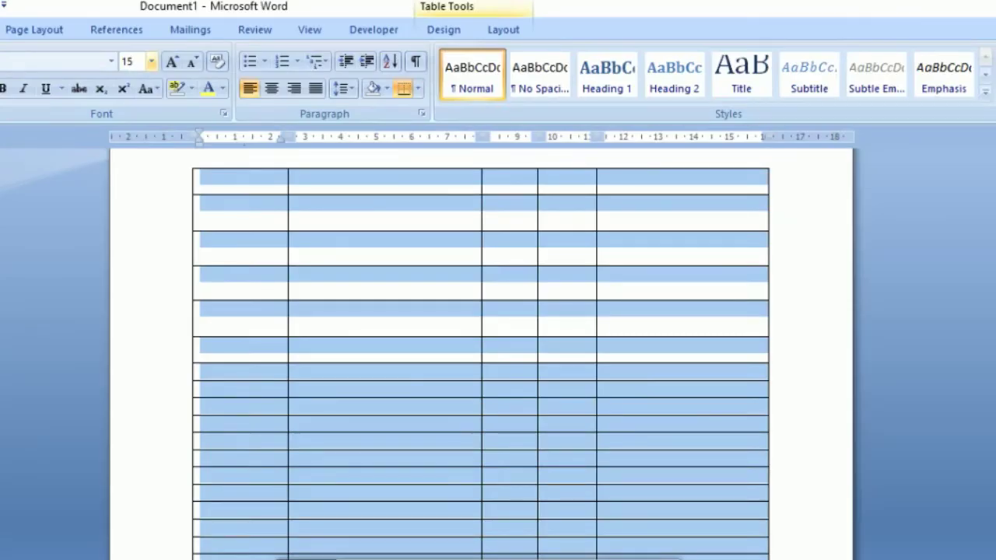
{"action": "key", "text": "Return"}
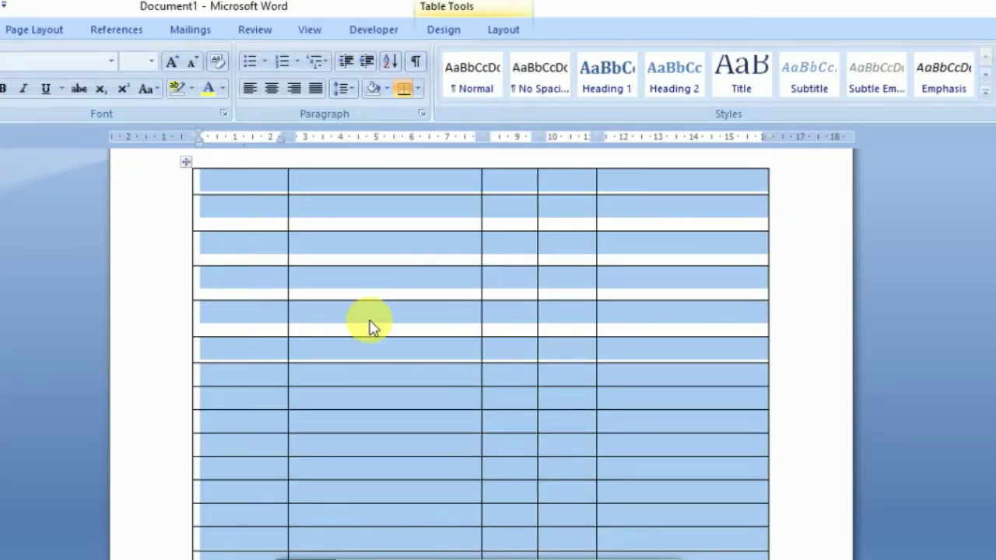
{"action": "left_click", "coordinate": [330, 327]}
{"action": "scroll", "coordinate": [330, 327], "scroll_direction": "down", "scroll_amount": 3}
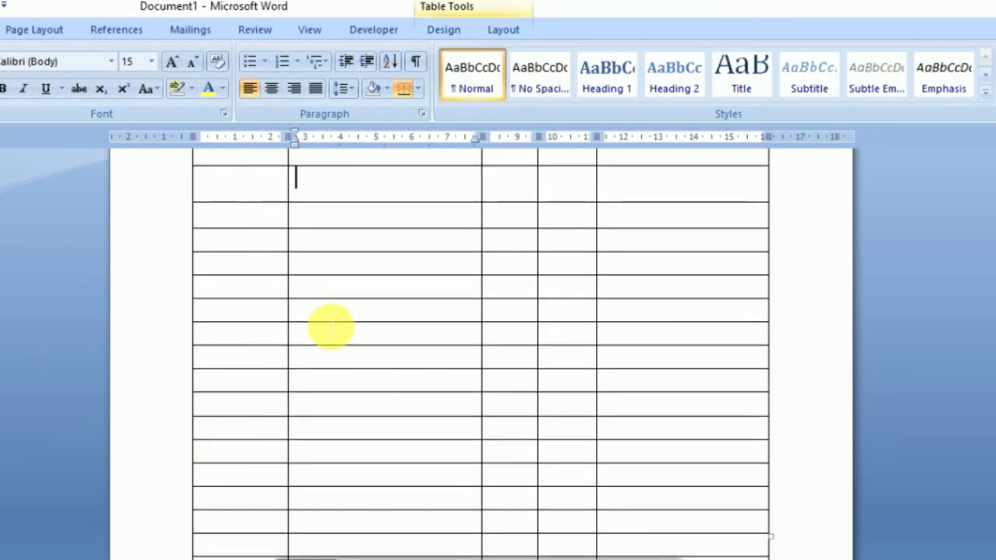
{"action": "scroll", "coordinate": [330, 327], "scroll_direction": "up", "scroll_amount": 2}
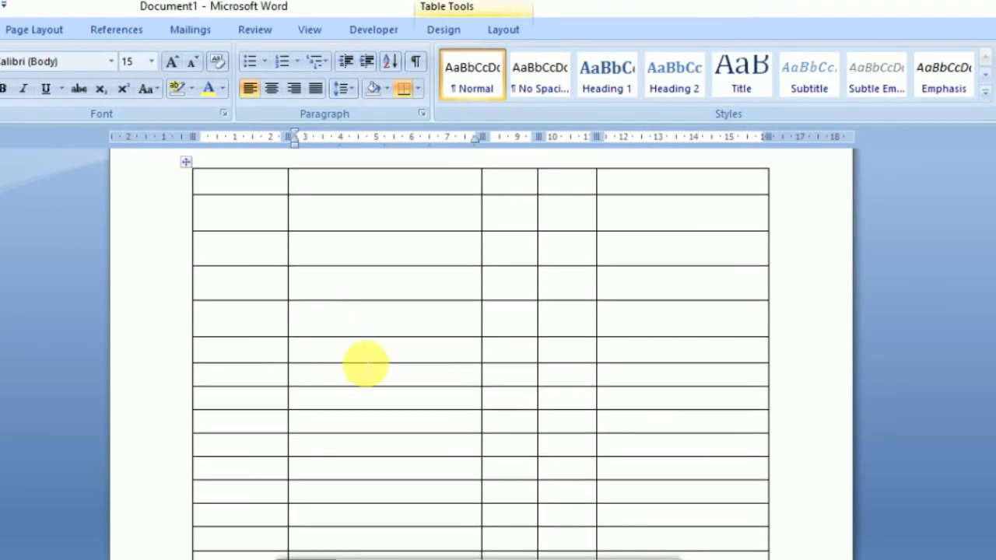
{"action": "mouse_move", "coordinate": [372, 337]}
{"action": "left_mouse_down"}
{"action": "mouse_move", "coordinate": [409, 270]}
{"action": "mouse_move", "coordinate": [412, 239]}
{"action": "mouse_move", "coordinate": [389, 222]}
{"action": "left_mouse_up"}
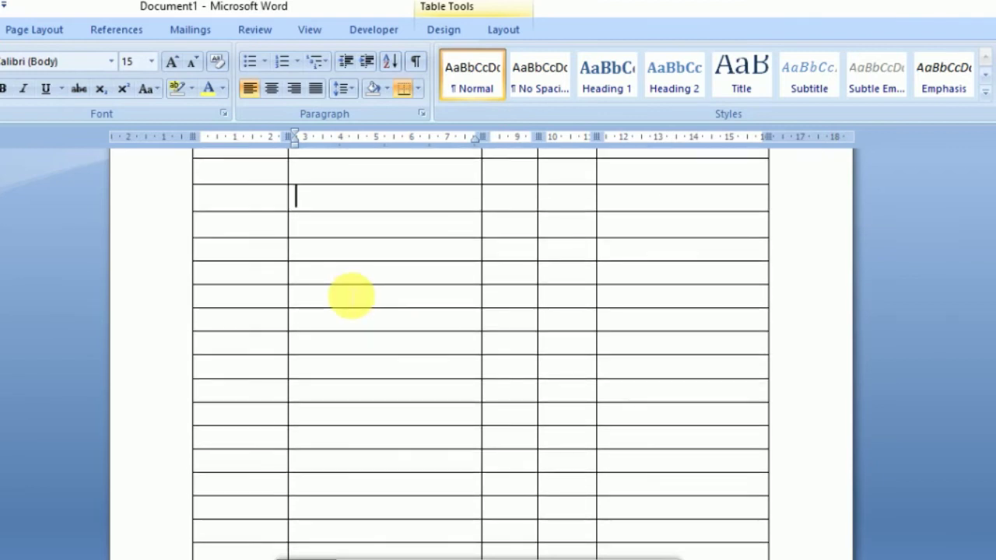
Step: Apply font size 5 to the lower rows, shrinking them into compact lines
{"action": "left_click", "coordinate": [346, 287]}
{"action": "scroll", "coordinate": [351, 289], "scroll_direction": "up", "scroll_amount": 2}
{"action": "mouse_move", "coordinate": [244, 273]}
{"action": "left_mouse_down"}
{"action": "mouse_move", "coordinate": [425, 361]}
{"action": "mouse_move", "coordinate": [698, 554]}
{"action": "left_mouse_up"}
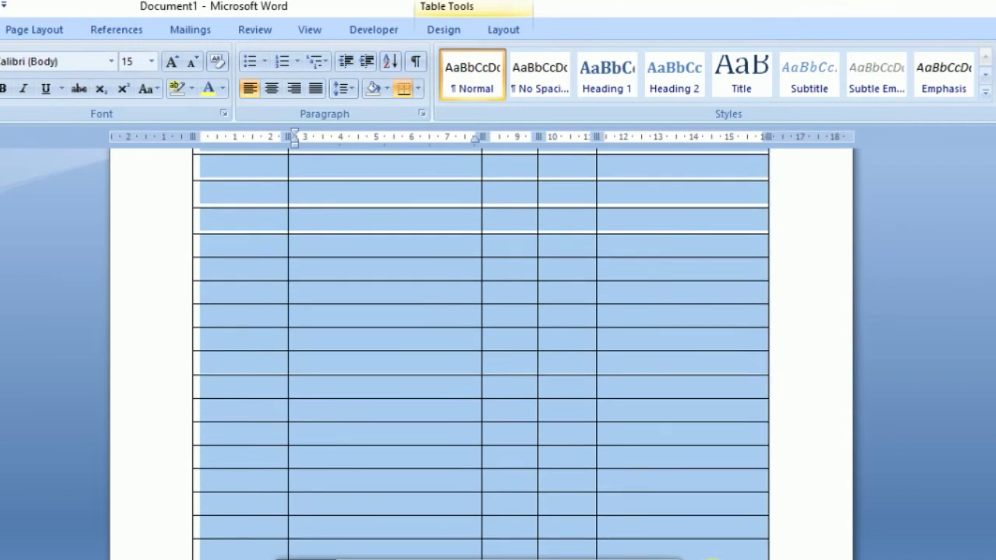
{"action": "left_click", "coordinate": [139, 62]}
{"action": "type", "text": "5"}
{"action": "key", "text": "Return"}
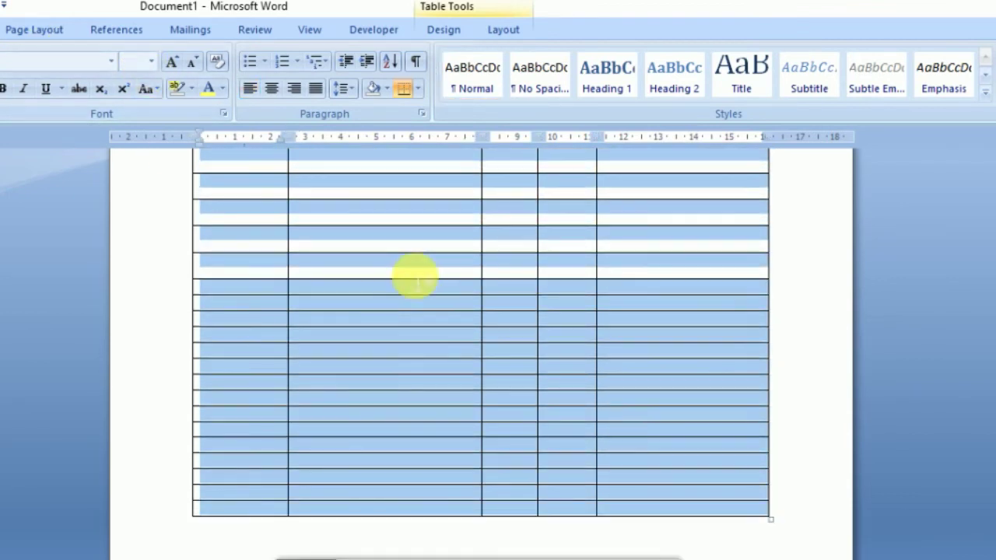
{"action": "scroll", "coordinate": [381, 284], "scroll_direction": "up", "scroll_amount": 2}
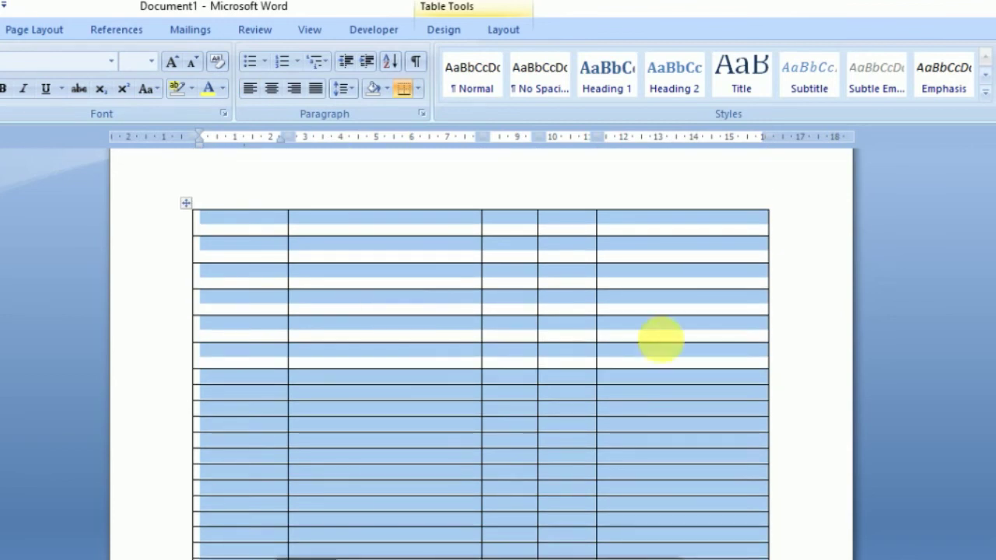
{"action": "left_click", "coordinate": [822, 275]}
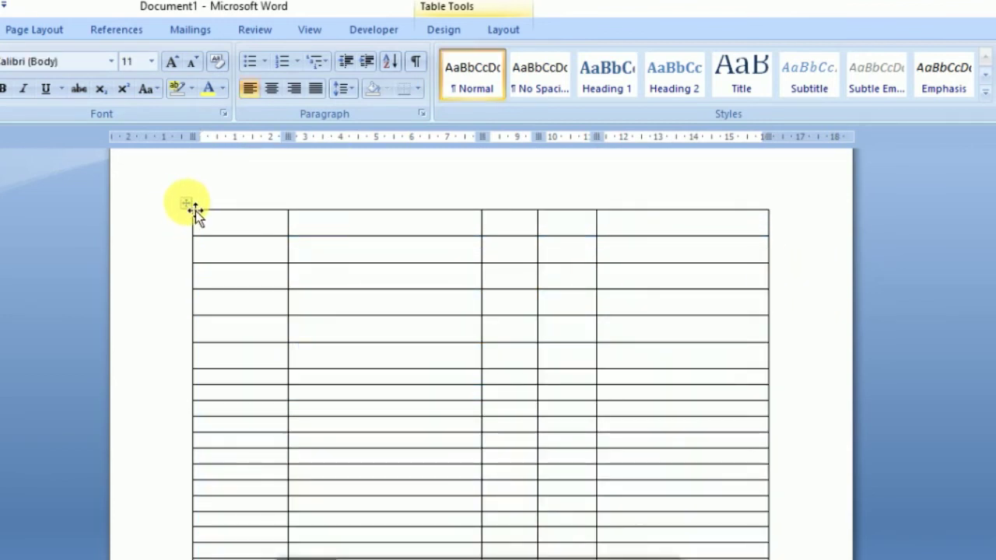
Step: Set font size 13 on rows 4 through the bottom of the table so those rows grow taller
{"action": "left_click", "coordinate": [193, 207]}
{"action": "key", "text": "Left"}
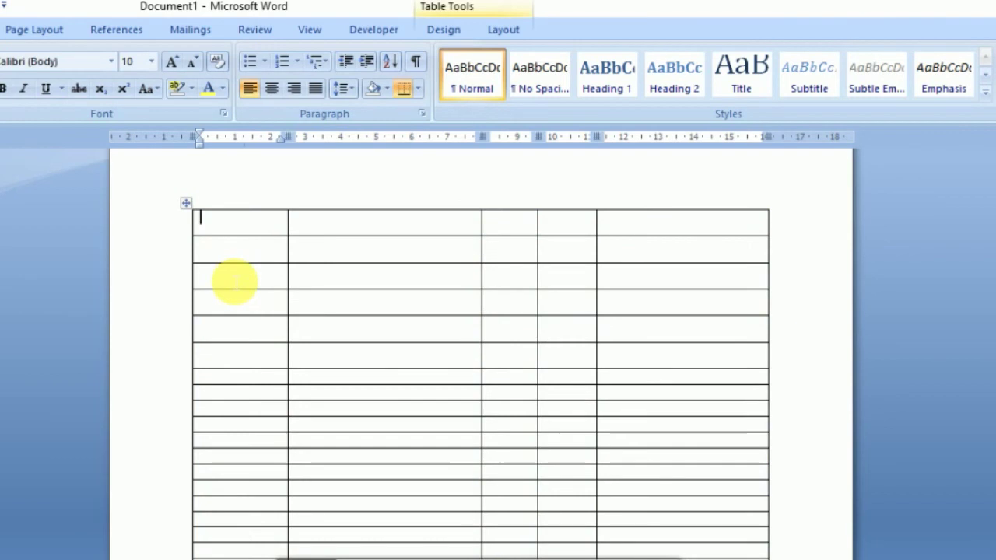
{"action": "scroll", "coordinate": [325, 356], "scroll_direction": "down", "scroll_amount": 5}
{"action": "scroll", "coordinate": [325, 356], "scroll_direction": "down", "scroll_amount": 5}
{"action": "scroll", "coordinate": [327, 353], "scroll_direction": "up", "scroll_amount": 5}
{"action": "mouse_move", "coordinate": [244, 219]}
{"action": "left_mouse_down"}
{"action": "mouse_move", "coordinate": [689, 402]}
{"action": "mouse_move", "coordinate": [695, 381]}
{"action": "left_mouse_up"}
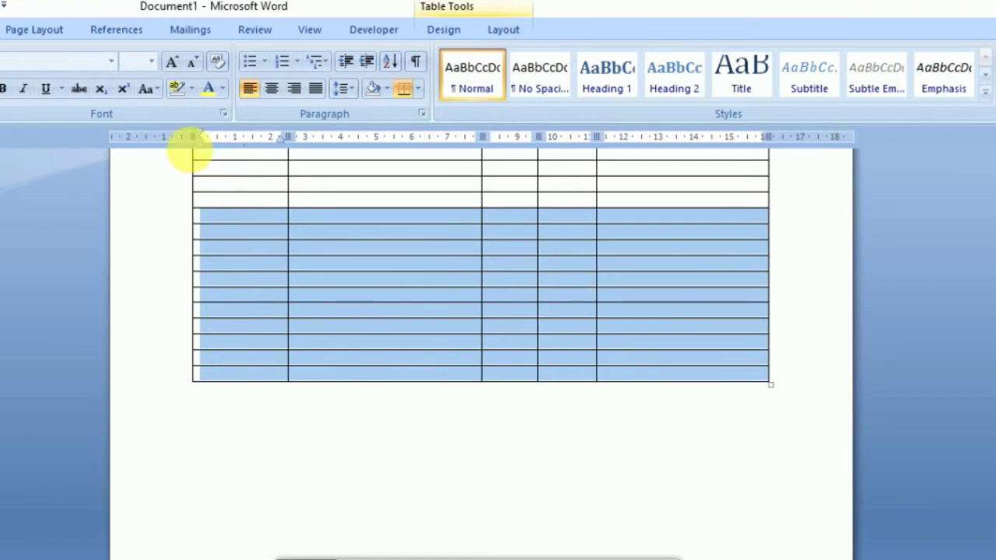
{"action": "type", "text": "13"}
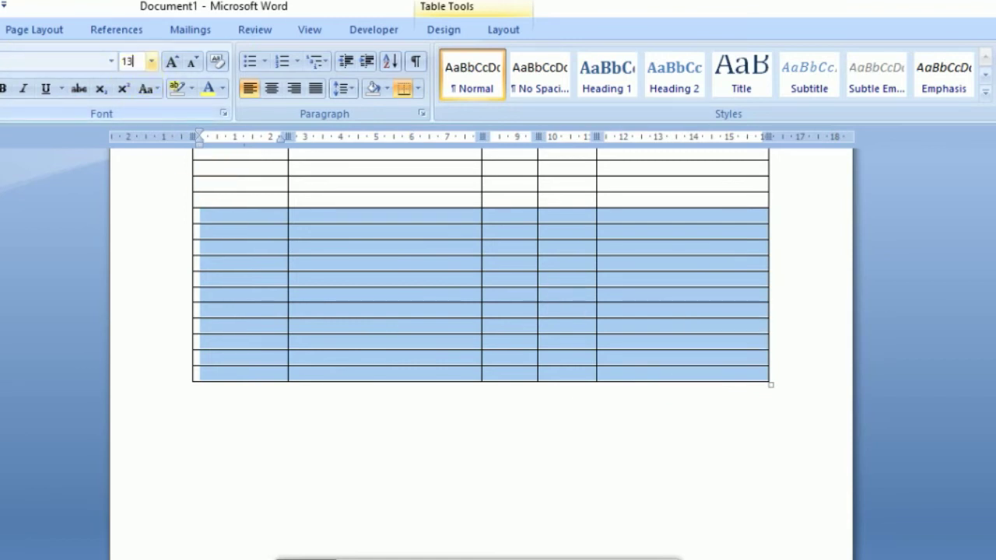
{"action": "key", "text": "Return"}
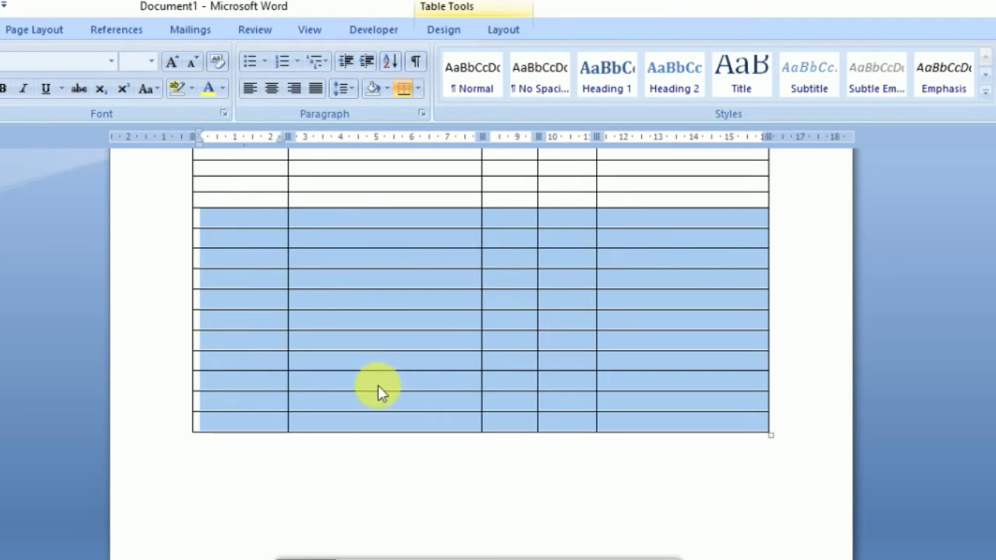
{"action": "left_click", "coordinate": [404, 350]}
{"action": "left_click_drag", "start_coordinate": [409, 346], "coordinate": [410, 348]}
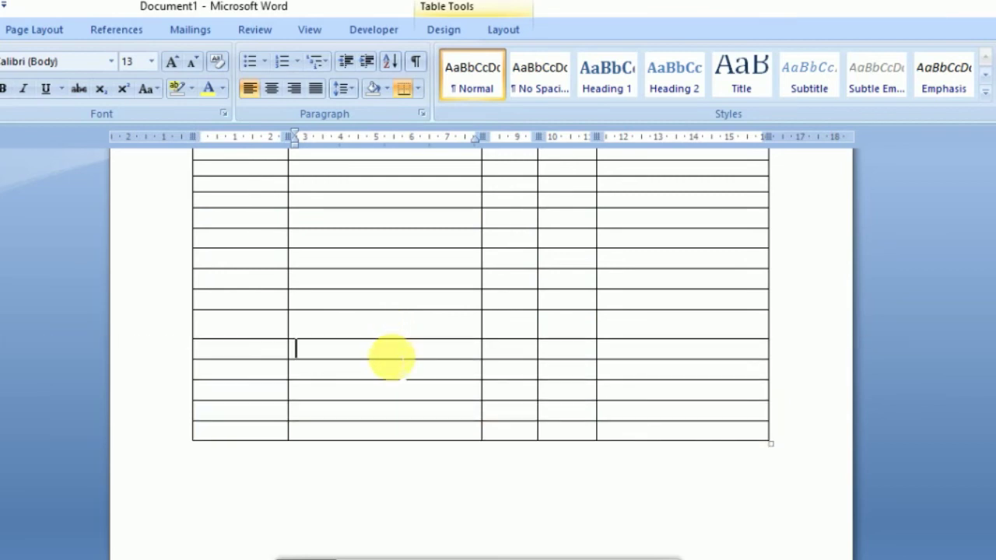
Step: Drag the bottom borders of three lower table rows downward to make them taller
{"action": "left_click_drag", "start_coordinate": [391, 360], "coordinate": [397, 366]}
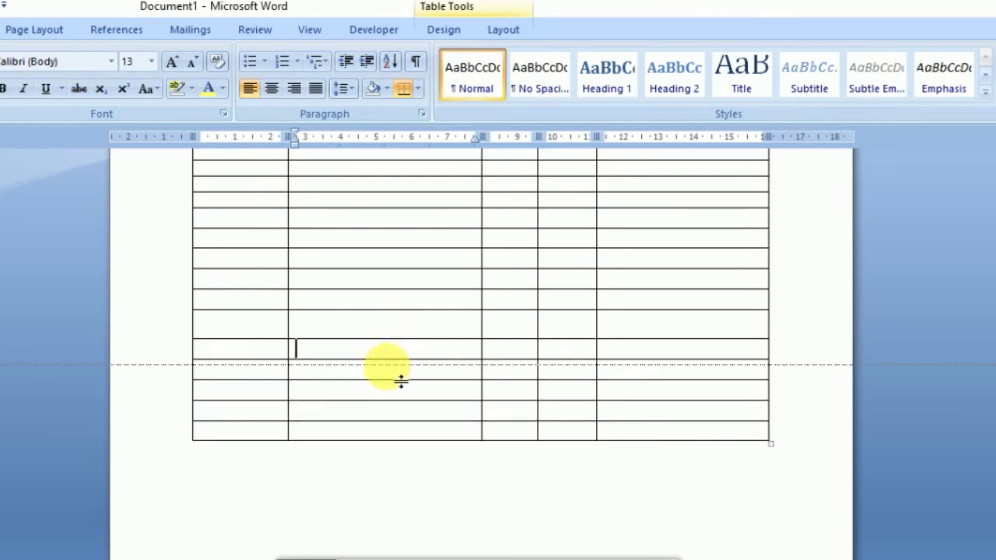
{"action": "left_click_drag", "start_coordinate": [400, 386], "coordinate": [403, 430]}
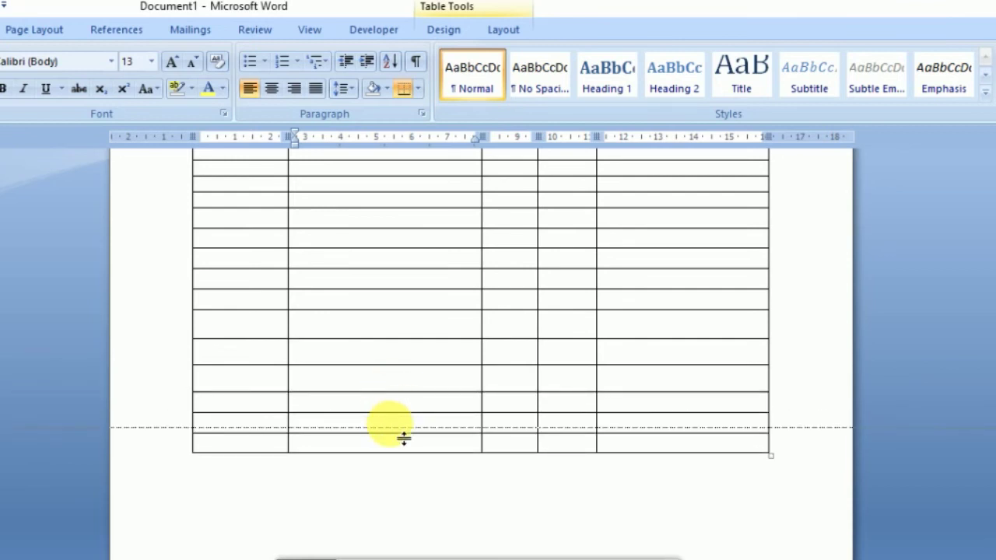
{"action": "left_click_drag", "start_coordinate": [404, 438], "coordinate": [404, 471]}
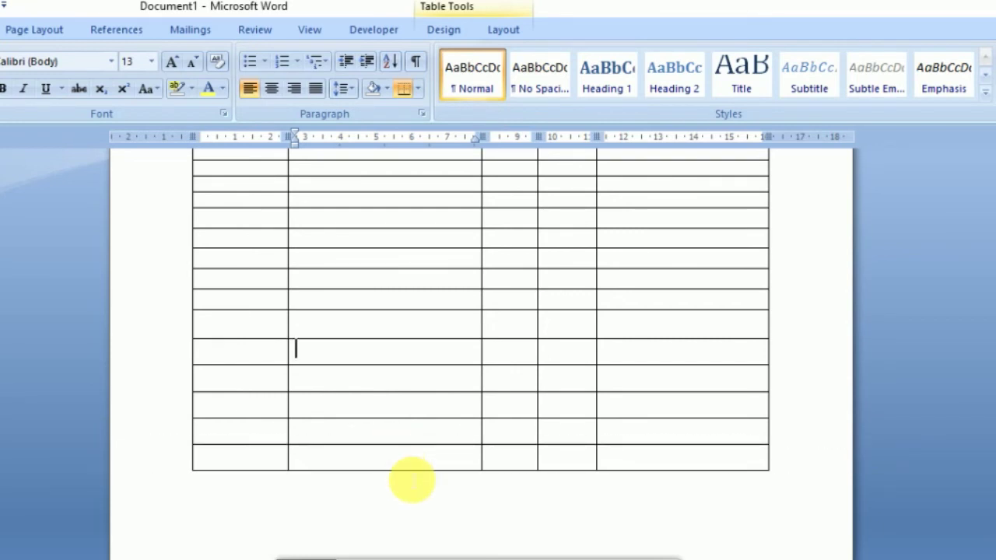
{"action": "scroll", "coordinate": [425, 390], "scroll_direction": "up", "scroll_amount": 3}
{"action": "scroll", "coordinate": [417, 373], "scroll_direction": "up", "scroll_amount": 3}
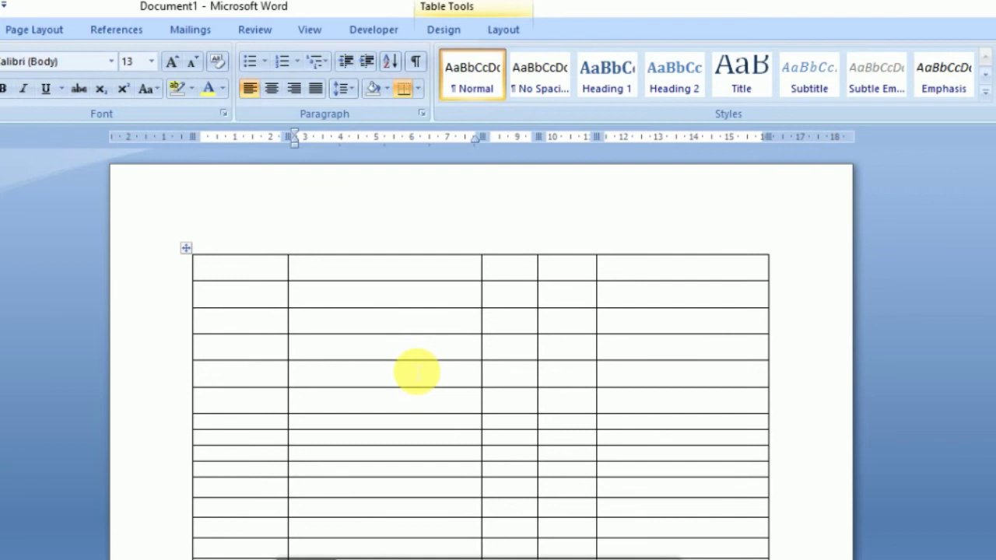
{"action": "scroll", "coordinate": [417, 372], "scroll_direction": "down", "scroll_amount": 3}
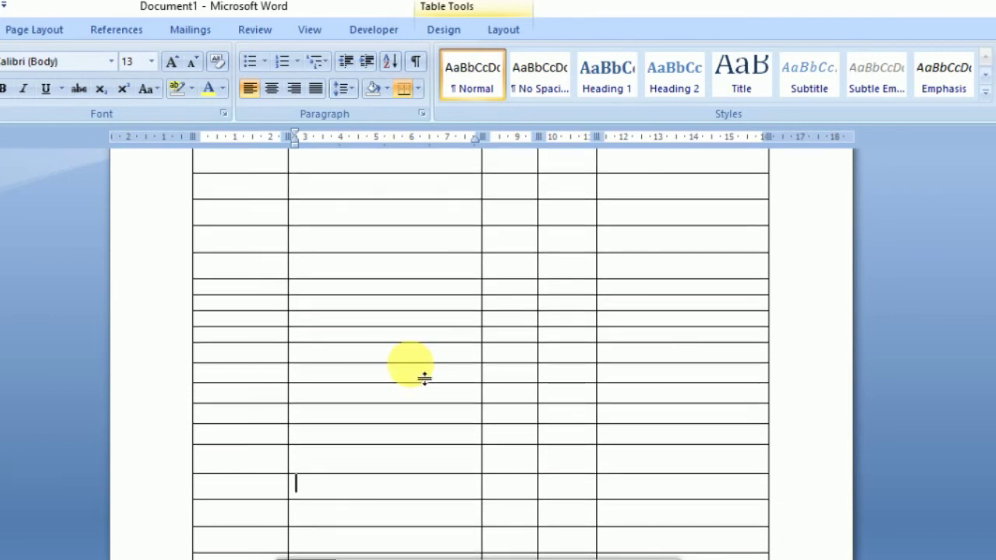
{"action": "scroll", "coordinate": [424, 378], "scroll_direction": "up", "scroll_amount": 3}
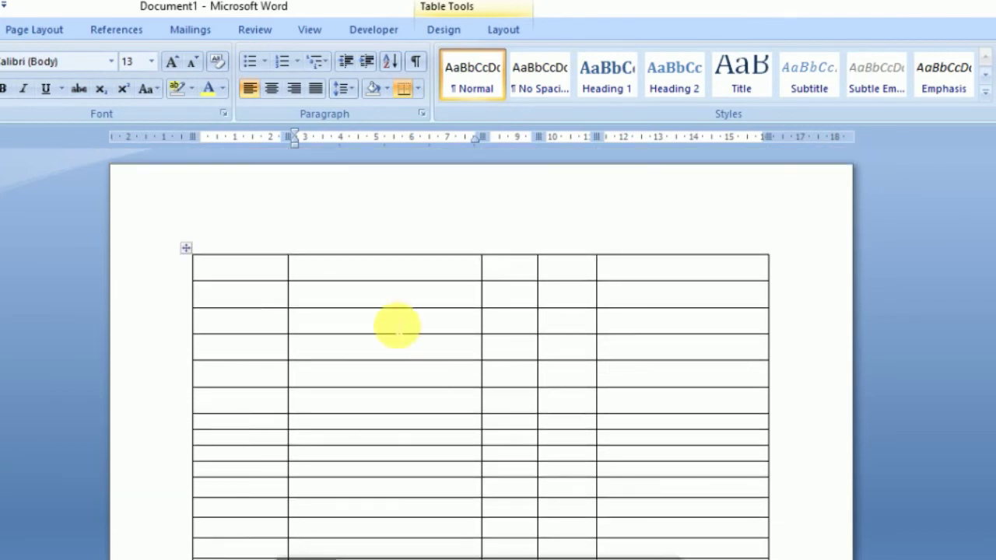
{"action": "scroll", "coordinate": [391, 350], "scroll_direction": "down", "scroll_amount": 2}
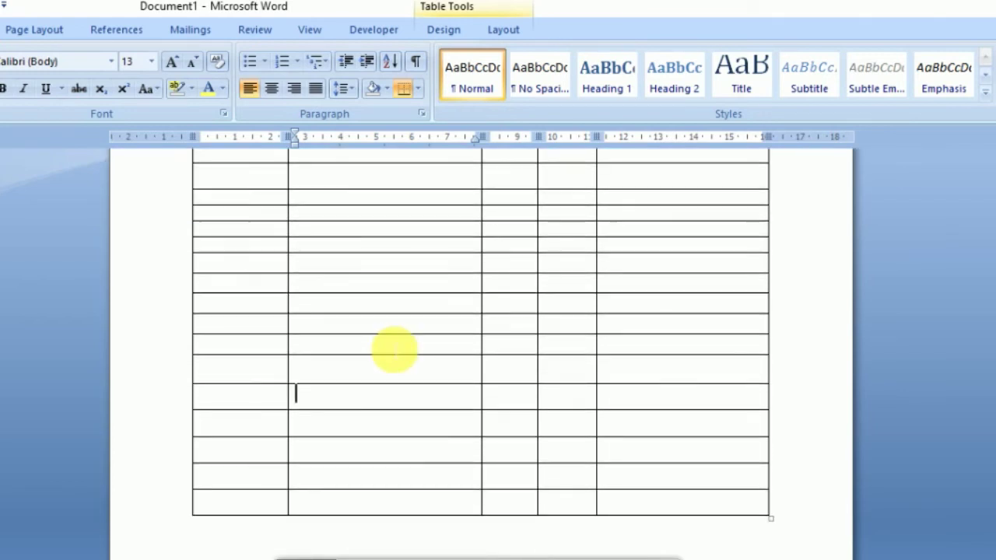
{"action": "scroll", "coordinate": [397, 350], "scroll_direction": "up", "scroll_amount": 2}
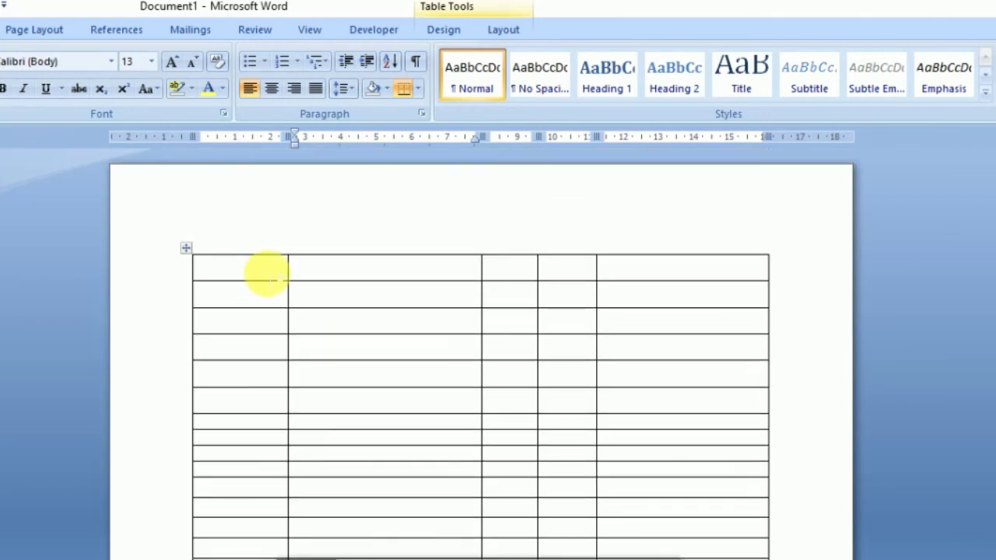
Step: Try selecting the first two top-row cells and the top two first-column cells, then return to the table top
{"action": "left_click_drag", "start_coordinate": [264, 269], "coordinate": [306, 274]}
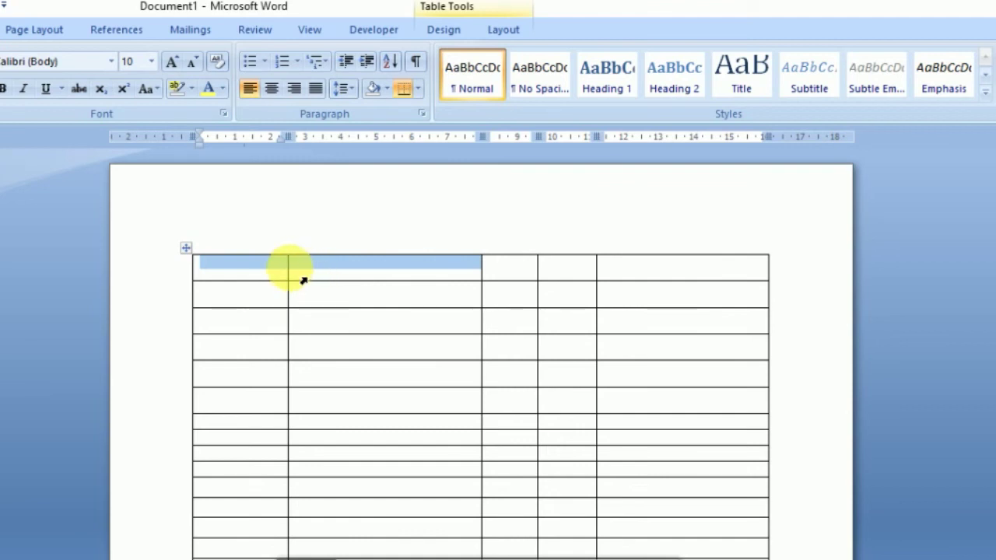
{"action": "left_click", "coordinate": [269, 277]}
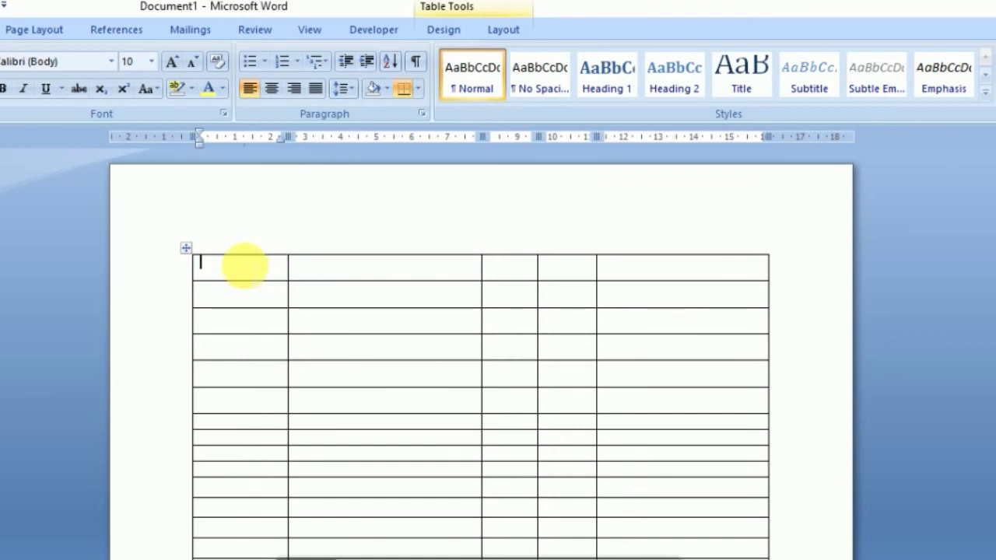
{"action": "left_click_drag", "start_coordinate": [247, 277], "coordinate": [247, 288]}
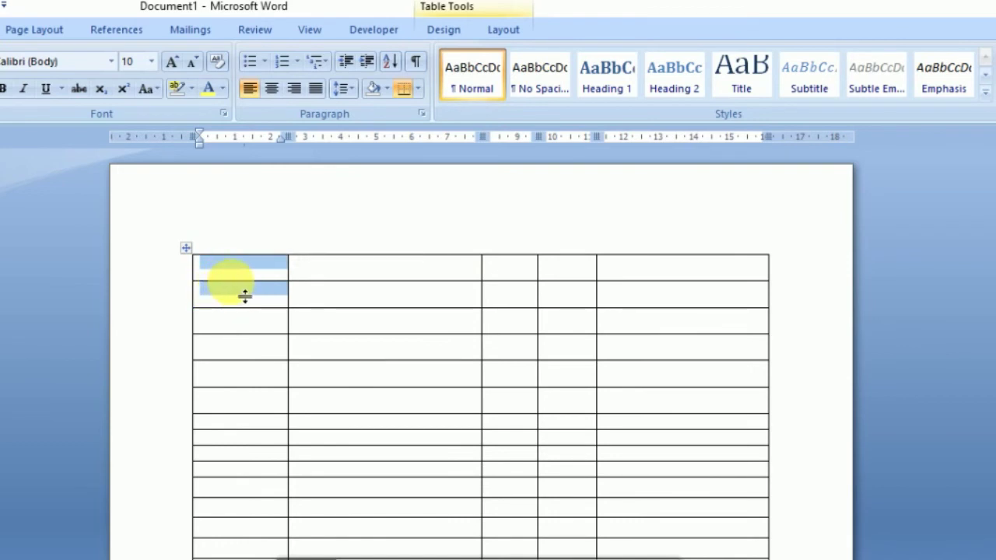
{"action": "left_click", "coordinate": [342, 291]}
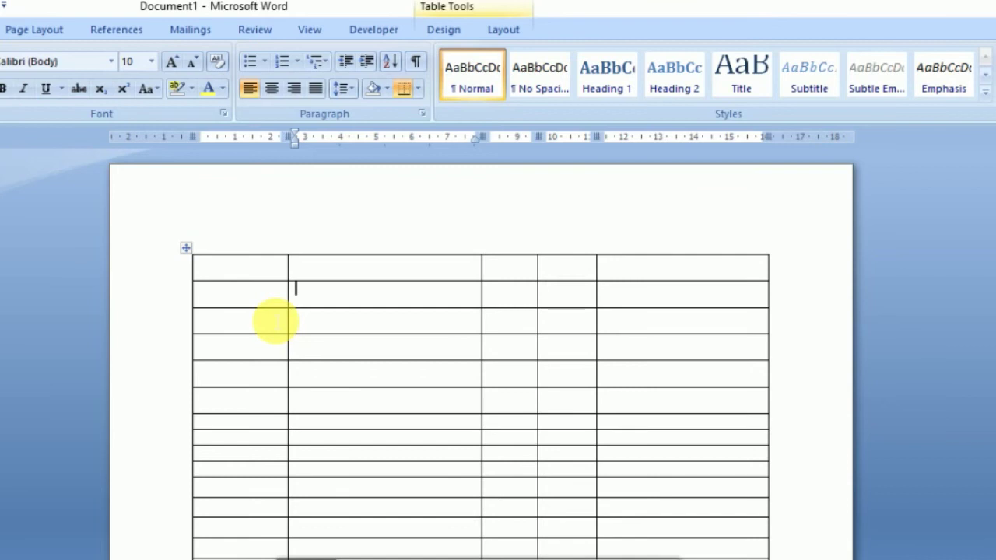
{"action": "scroll", "coordinate": [275, 320], "scroll_direction": "down", "scroll_amount": 3}
{"action": "scroll", "coordinate": [275, 322], "scroll_direction": "down", "scroll_amount": 1}
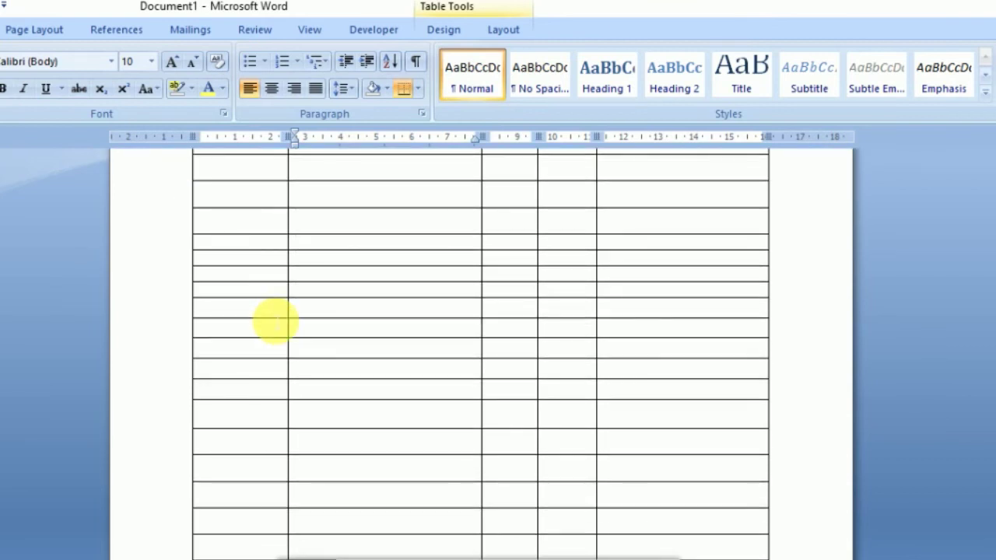
{"action": "scroll", "coordinate": [275, 320], "scroll_direction": "up", "scroll_amount": 1}
{"action": "scroll", "coordinate": [275, 320], "scroll_direction": "up", "scroll_amount": 1}
{"action": "scroll", "coordinate": [274, 321], "scroll_direction": "up", "scroll_amount": 1}
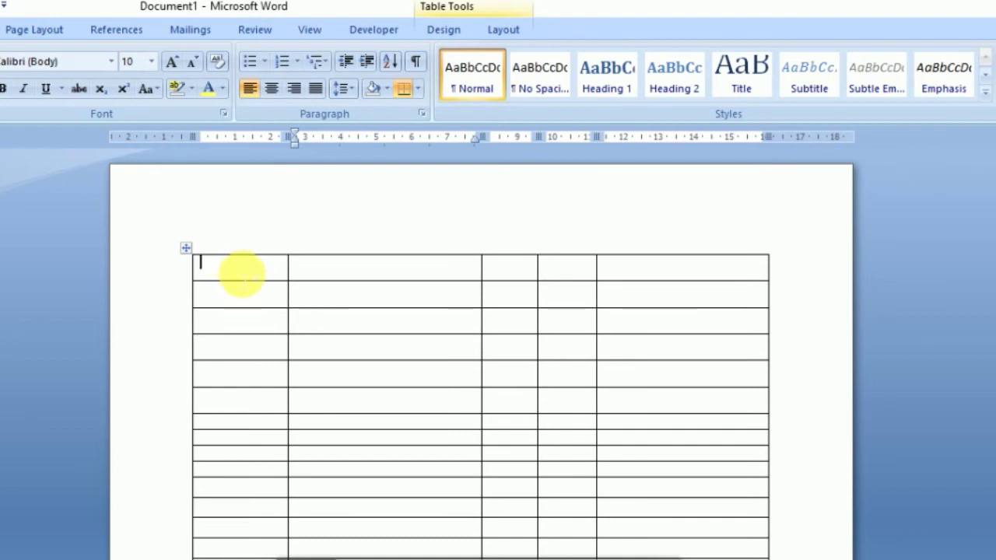
Step: Select the first two cells of the table's top row
{"action": "left_click_drag", "start_coordinate": [240, 272], "coordinate": [252, 302]}
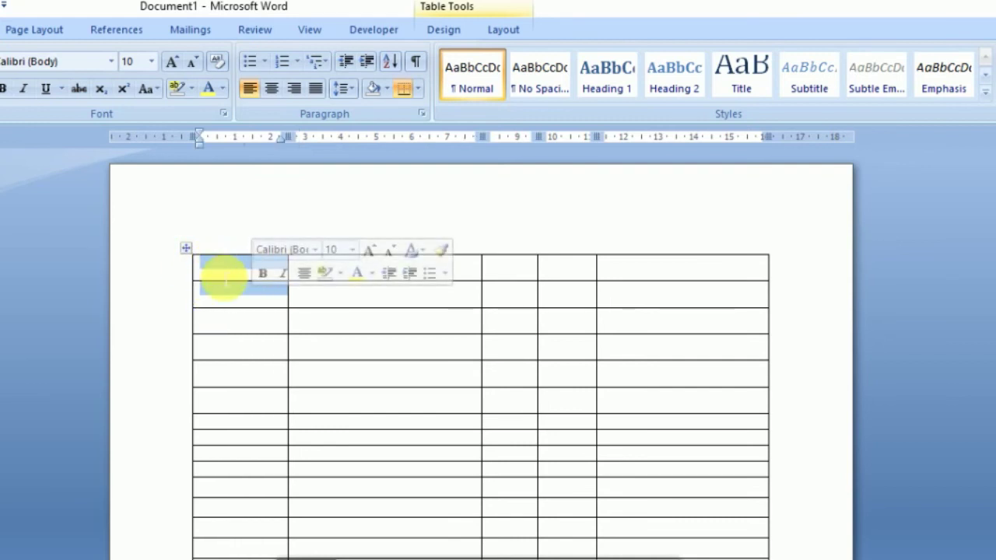
{"action": "left_click", "coordinate": [225, 287]}
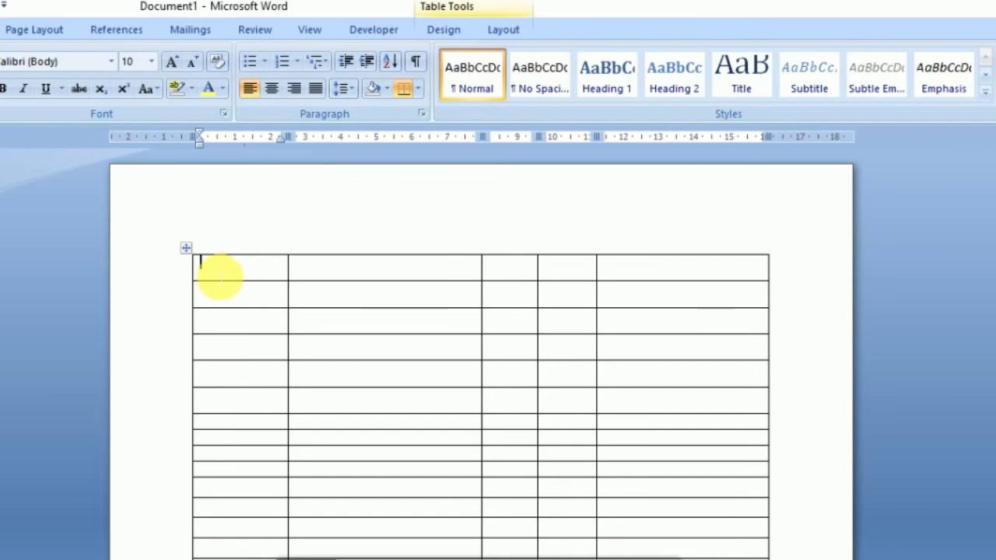
{"action": "left_click_drag", "start_coordinate": [222, 275], "coordinate": [315, 276]}
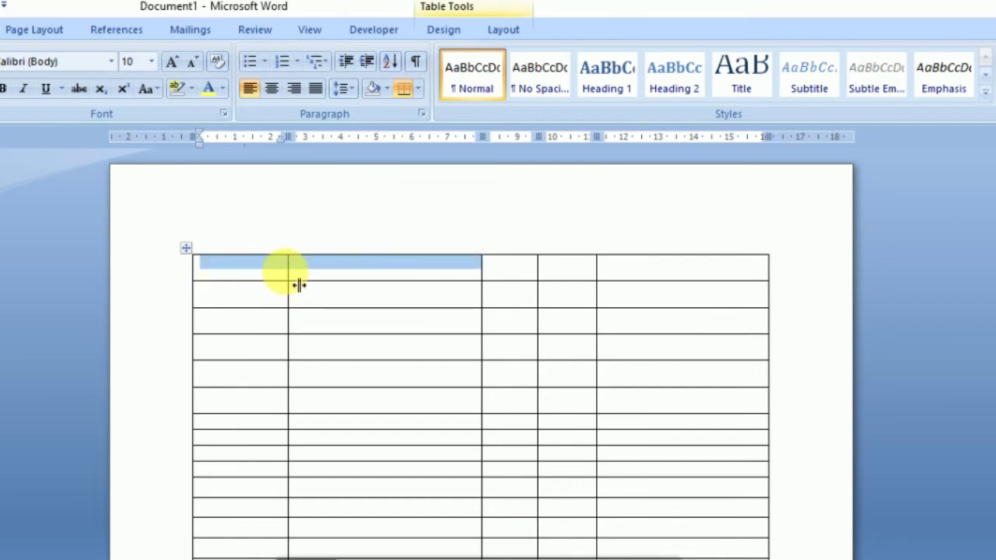
{"action": "left_click", "coordinate": [268, 273]}
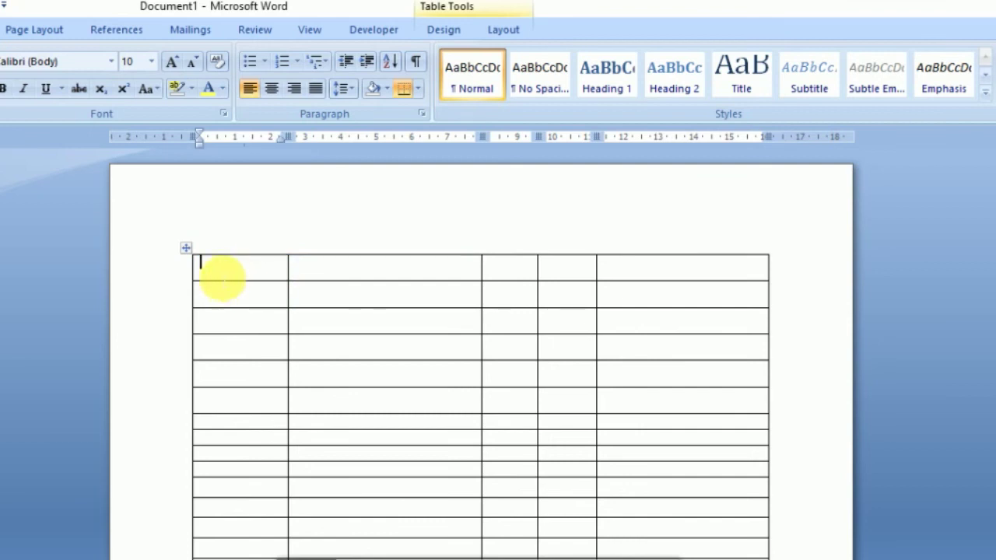
{"action": "left_click_drag", "start_coordinate": [291, 266], "coordinate": [326, 267]}
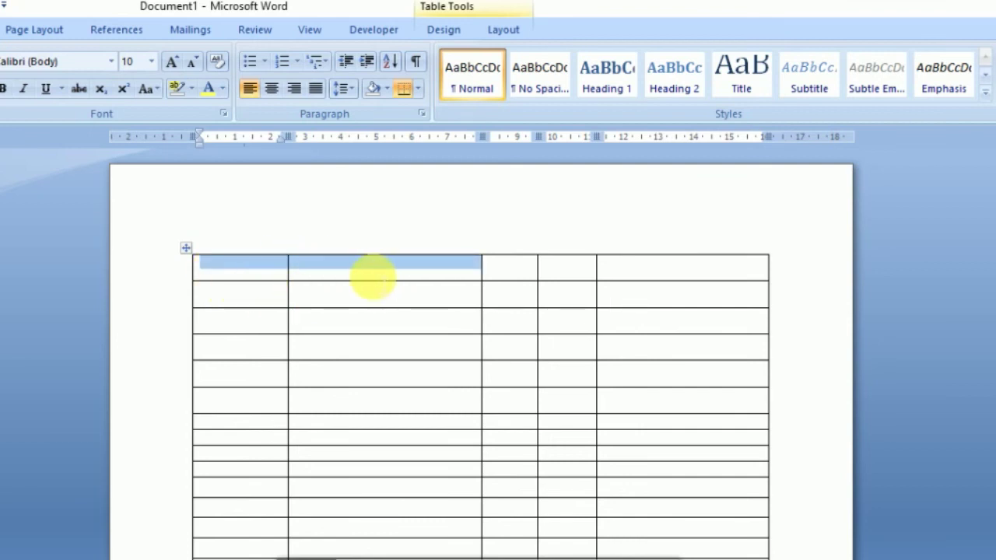
Step: Merge the two selected top-row cells through the right-click menu, then undo the merge
{"action": "right_click", "coordinate": [273, 271]}
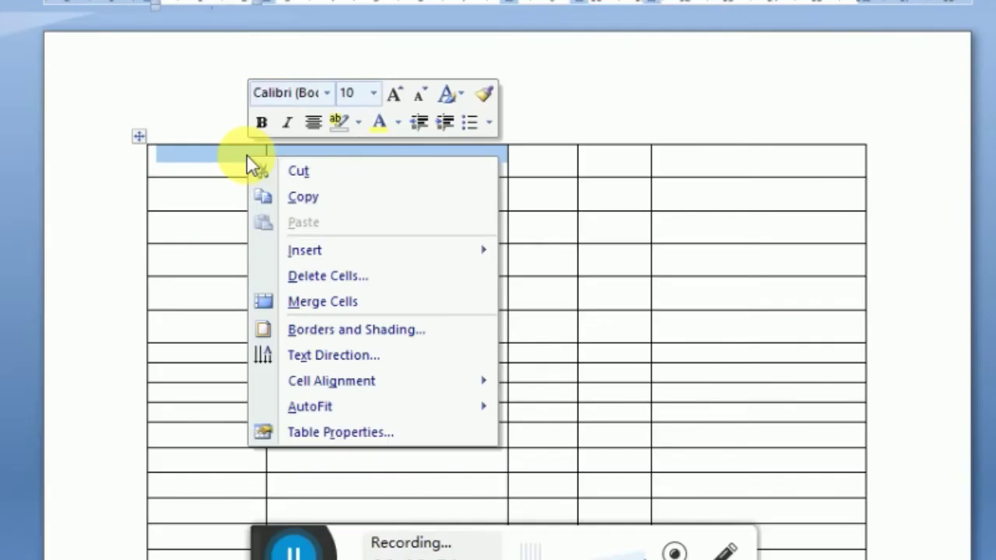
{"action": "left_click", "coordinate": [347, 300]}
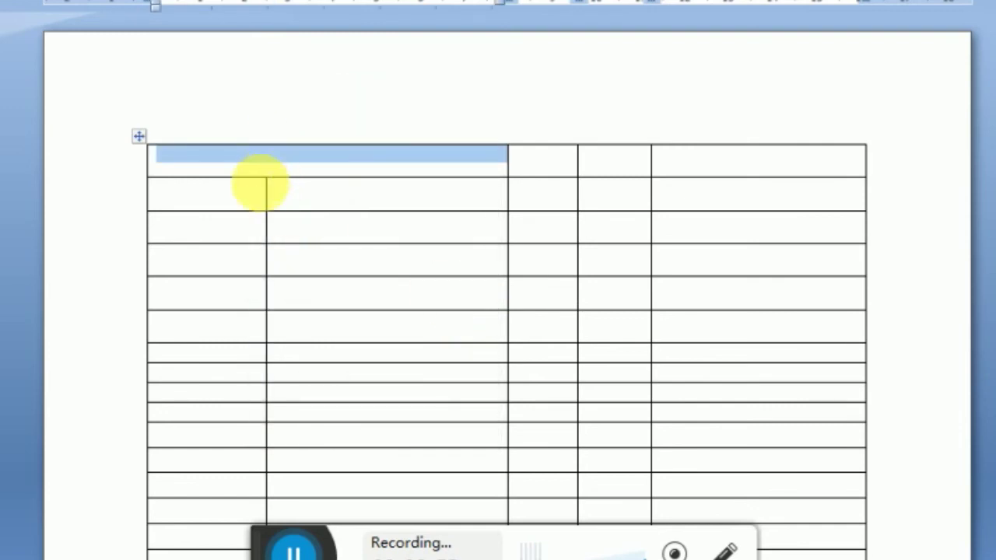
{"action": "key", "text": "ctrl+z"}
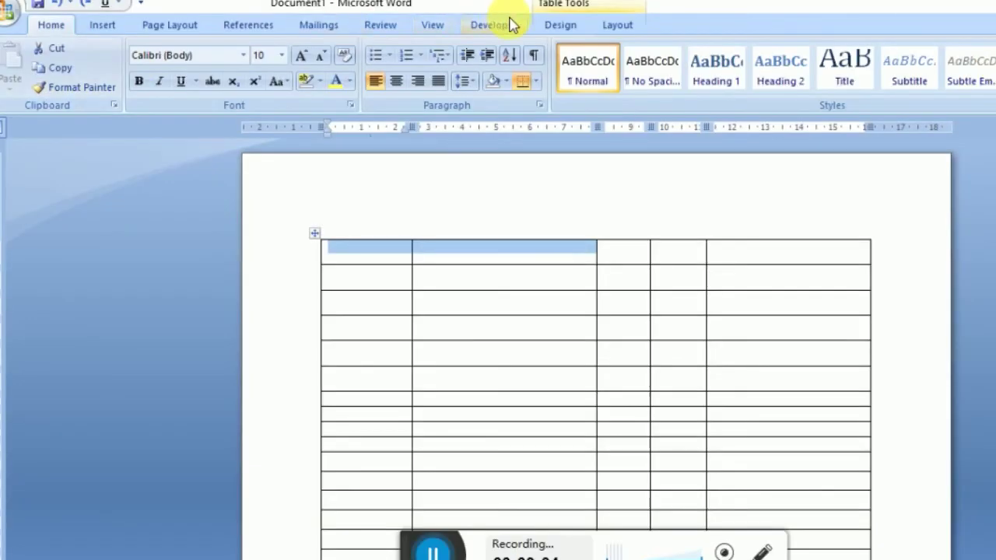
Step: Switch from the Table Tools Design tab to the Layout tab and click back into the table
{"action": "left_click", "coordinate": [559, 28]}
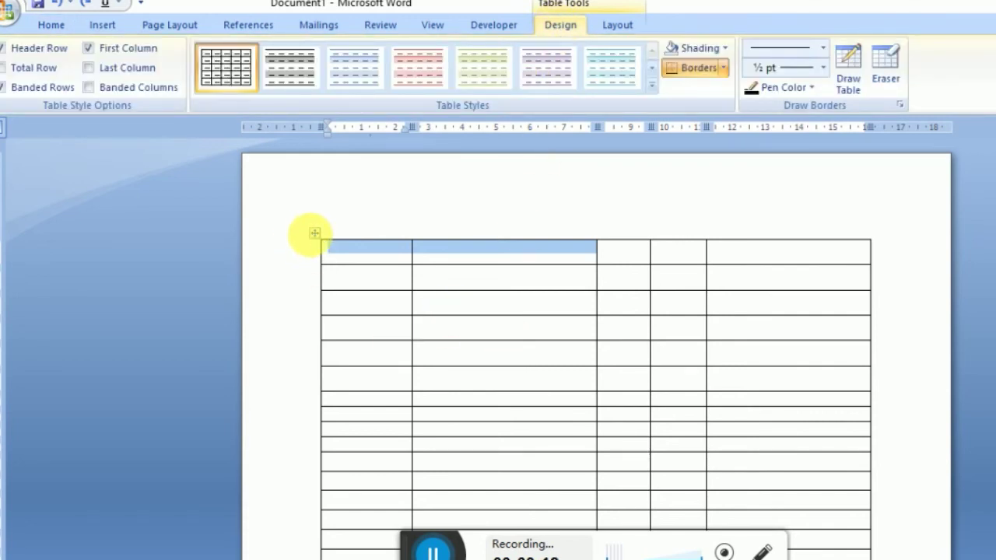
{"action": "left_click", "coordinate": [617, 28]}
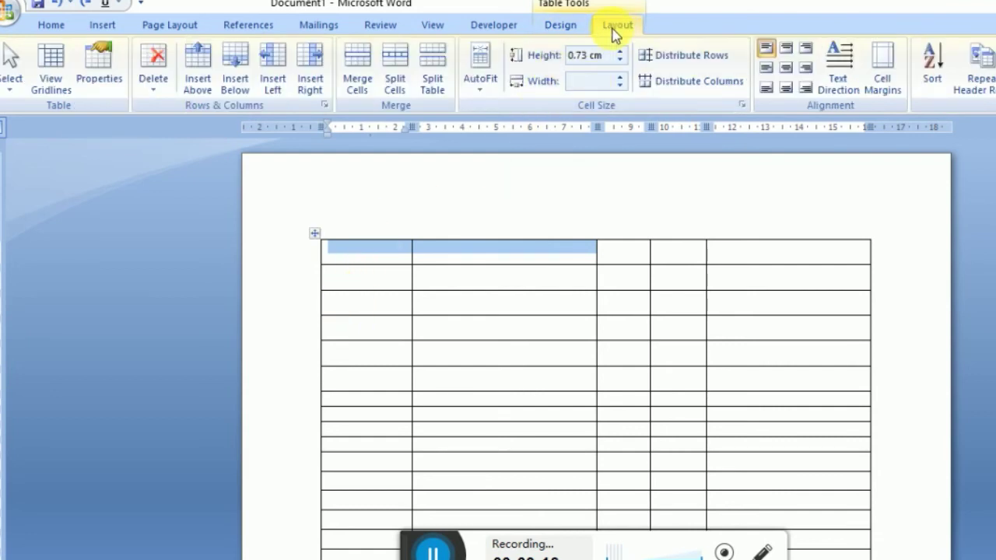
{"action": "left_click", "coordinate": [368, 285]}
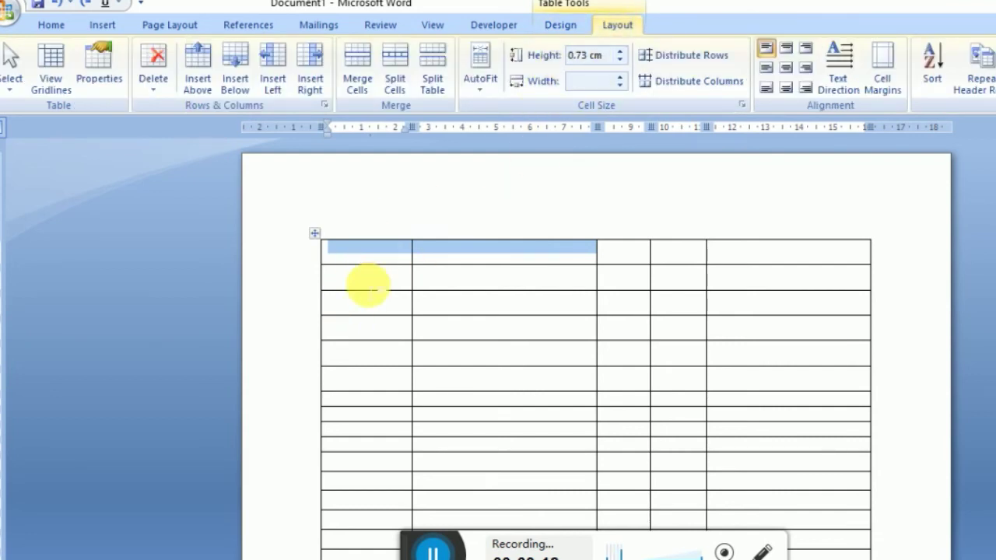
Step: Merge the selected top-row cells into one wide cell with Merge Cells on the Layout tab
{"action": "left_click", "coordinate": [359, 85]}
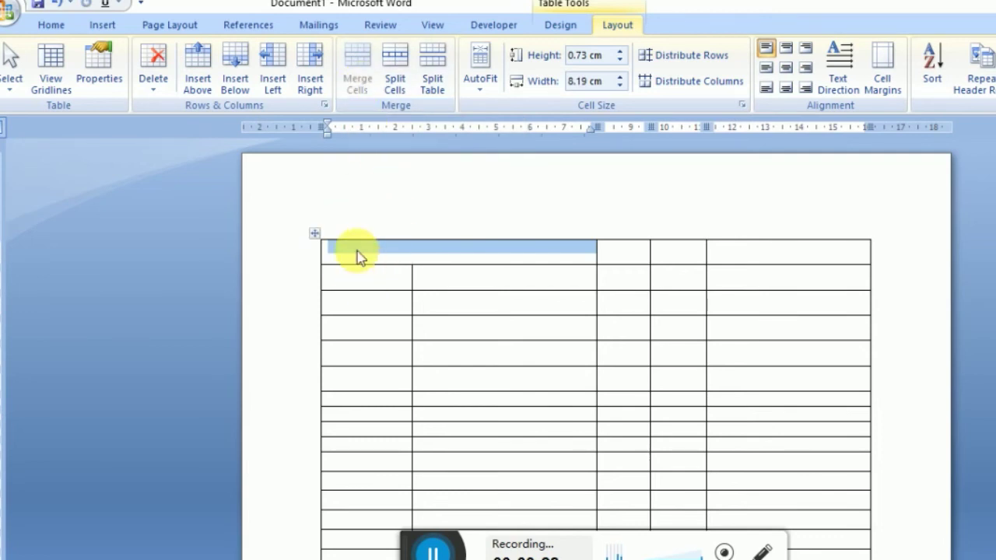
{"action": "left_click_drag", "start_coordinate": [474, 282], "coordinate": [481, 311]}
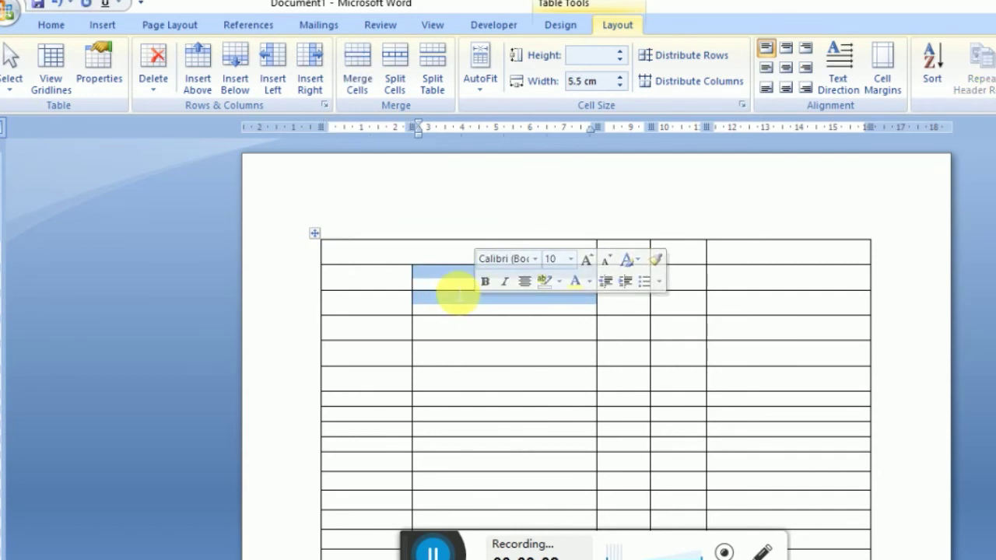
{"action": "left_click", "coordinate": [440, 279]}
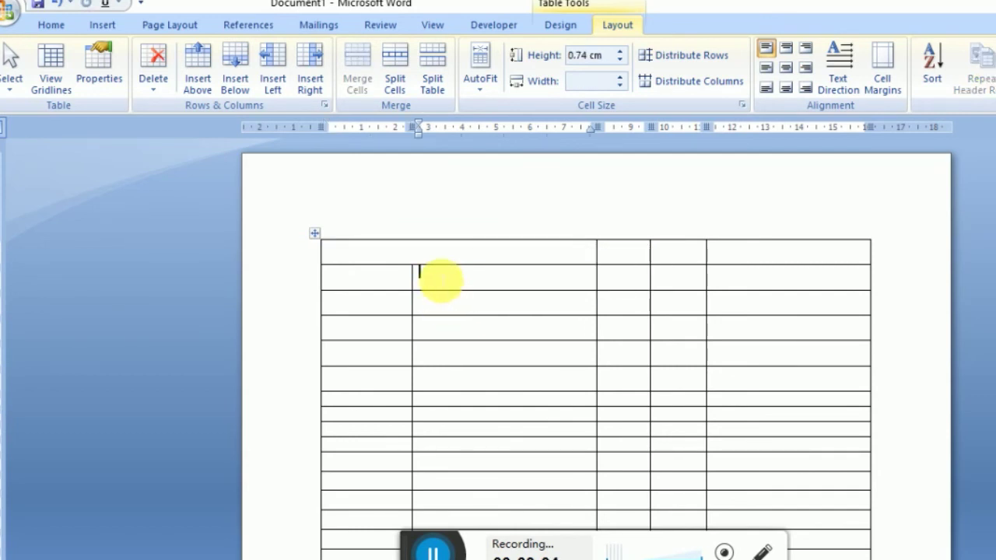
Step: Select the column-2 cells in rows 2 and 3 and merge them into one tall cell
{"action": "left_click_drag", "start_coordinate": [440, 279], "coordinate": [455, 306]}
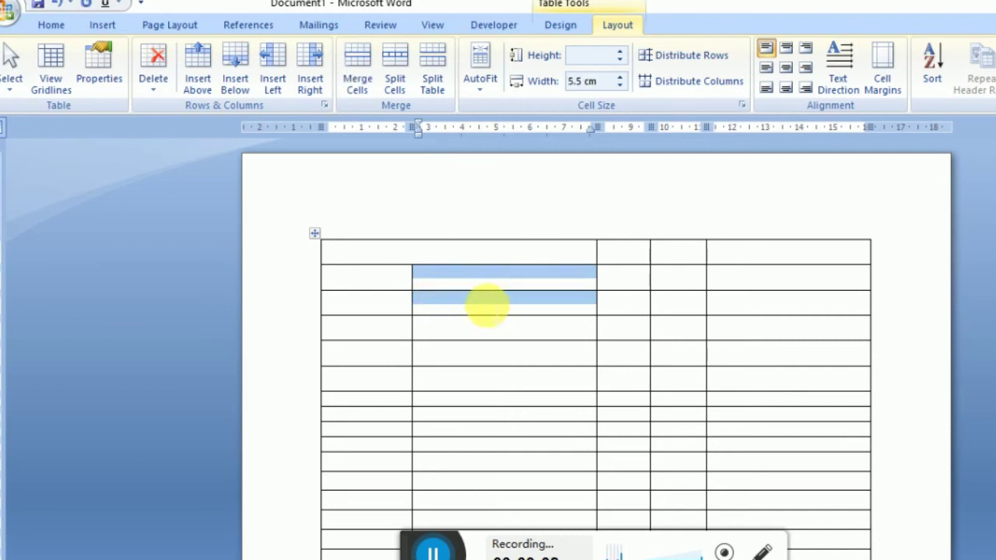
{"action": "left_click", "coordinate": [356, 91]}
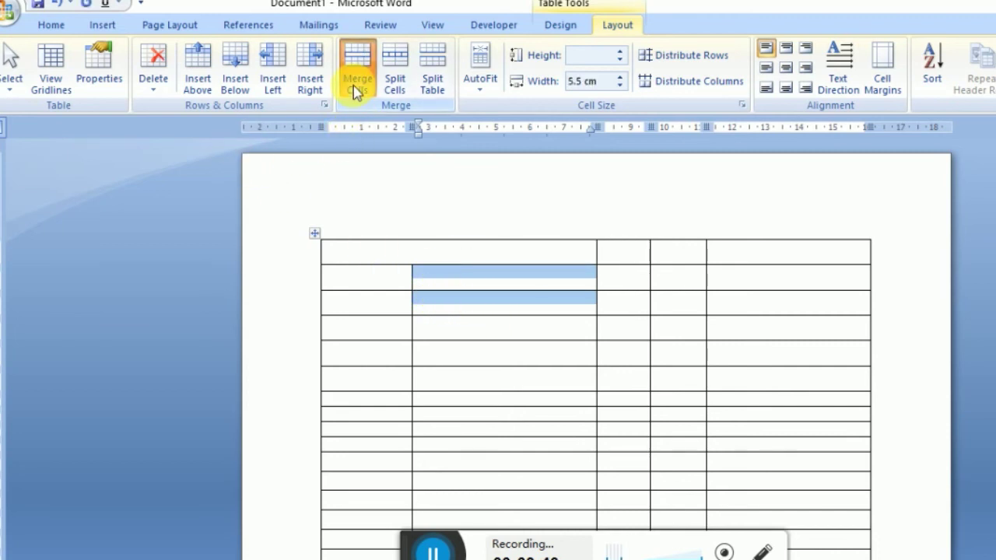
{"action": "left_click", "coordinate": [440, 276]}
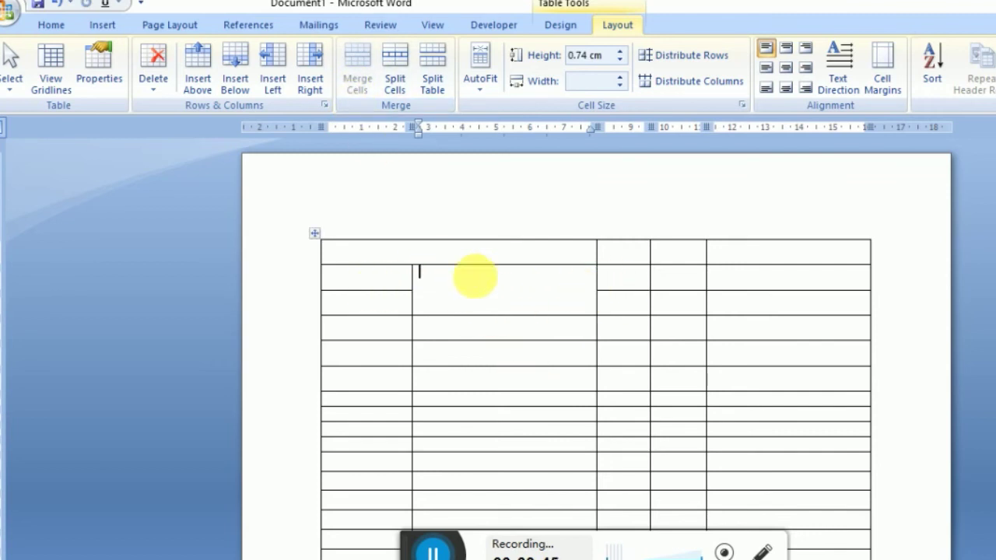
{"action": "scroll", "coordinate": [512, 363], "scroll_direction": "down", "scroll_amount": 5}
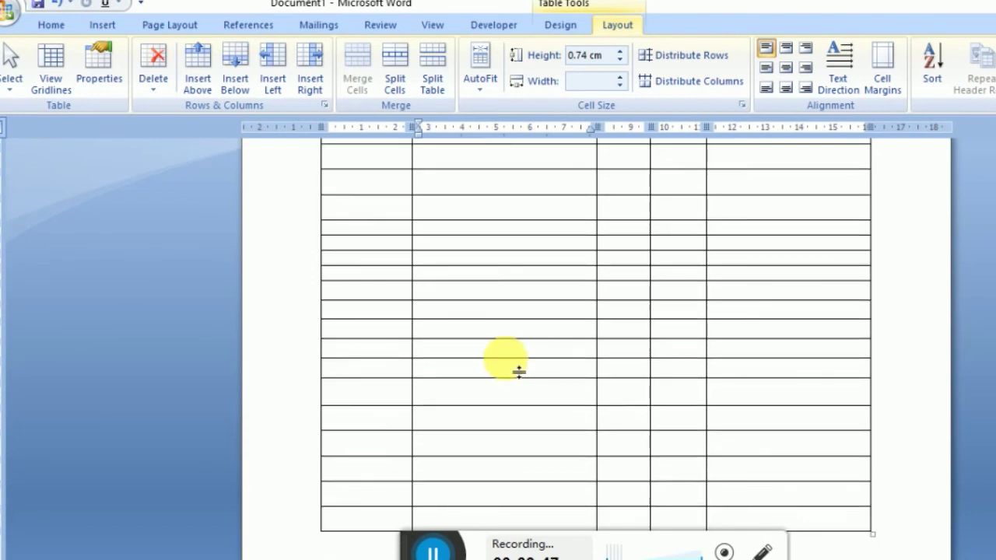
{"action": "scroll", "coordinate": [515, 367], "scroll_direction": "up", "scroll_amount": 4}
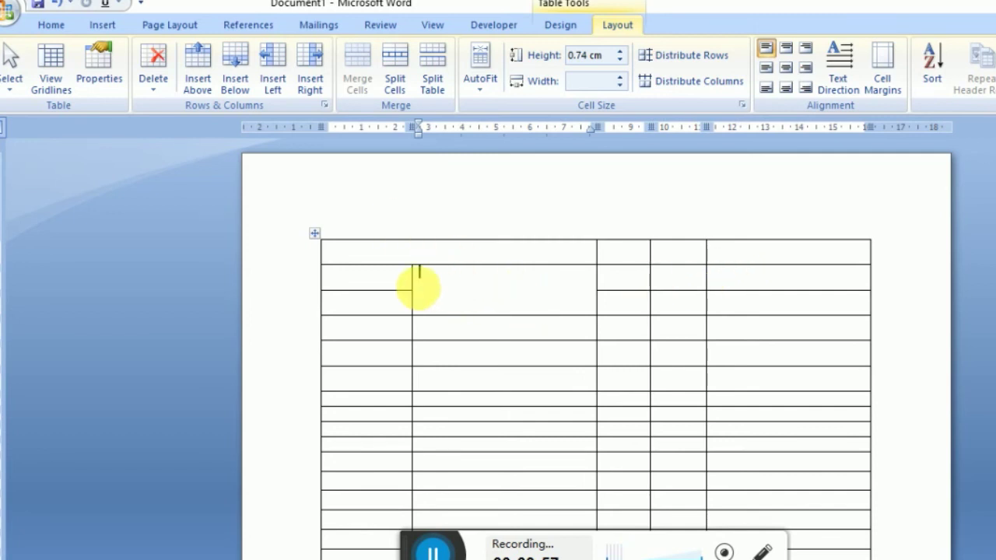
{"action": "left_click", "coordinate": [428, 282]}
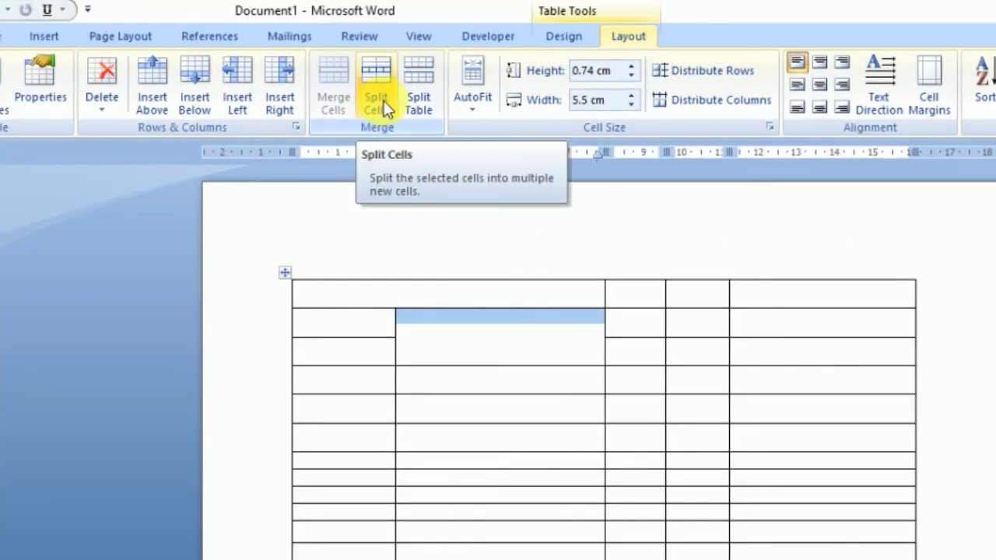
Step: Split the tall merged cell into two columns, then undo the split
{"action": "left_click", "coordinate": [383, 100]}
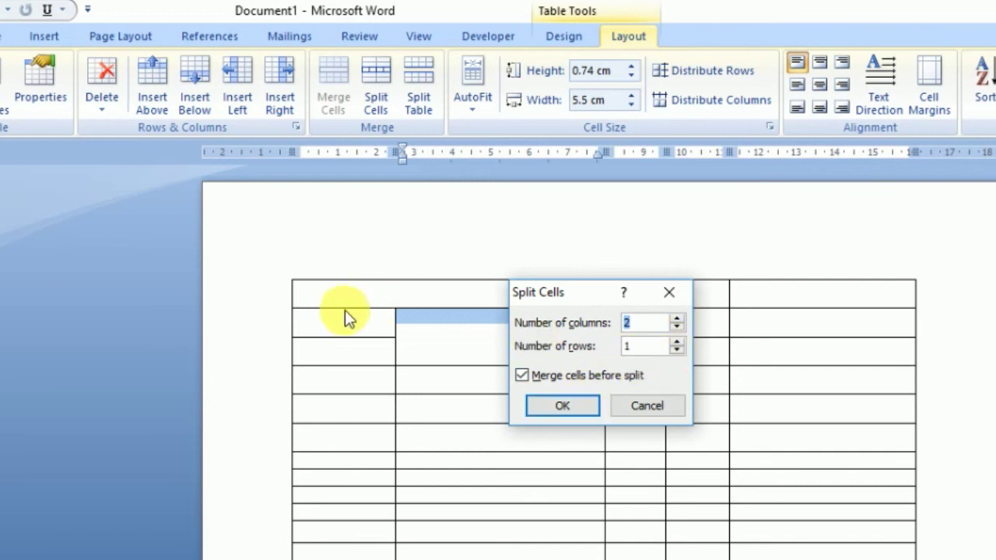
{"action": "left_click", "coordinate": [561, 408]}
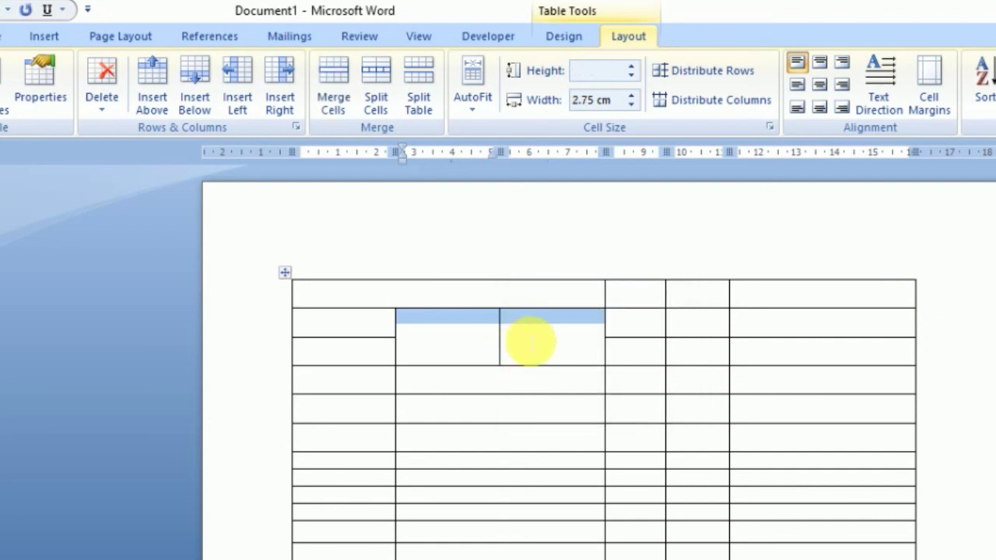
{"action": "left_click", "coordinate": [529, 341]}
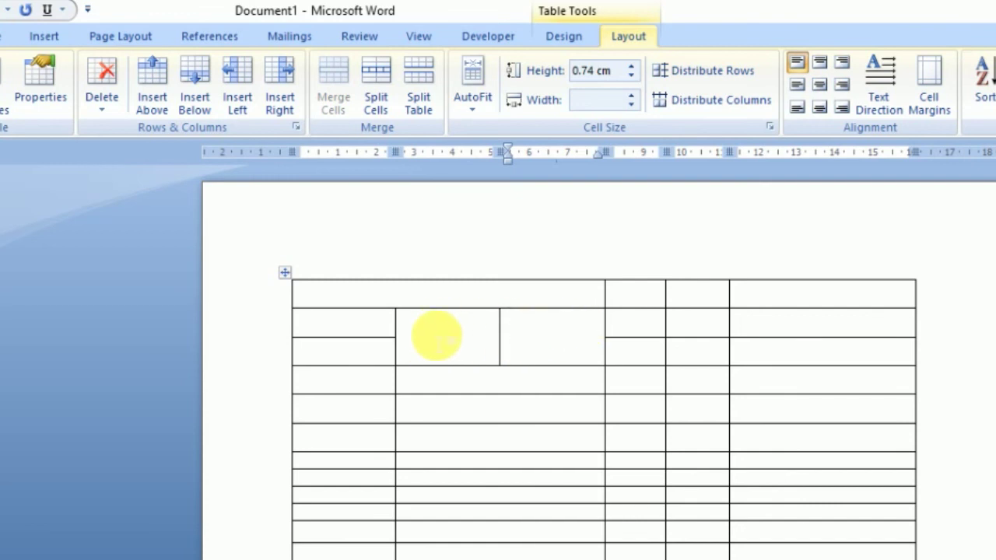
{"action": "key", "text": "ctrl+z"}
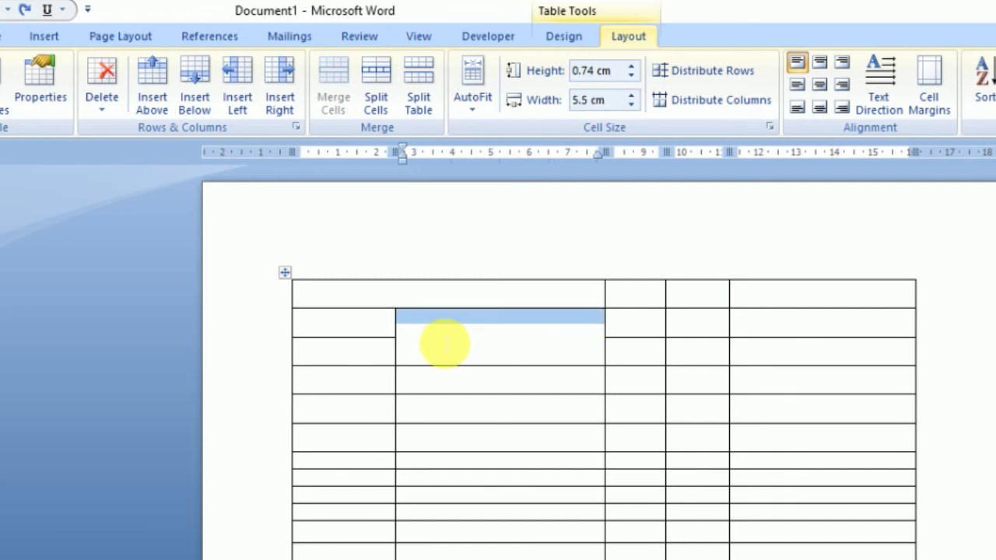
Step: Split the cell into 2 columns and 2 rows, then select the two new cells in row two
{"action": "right_click", "coordinate": [438, 336]}
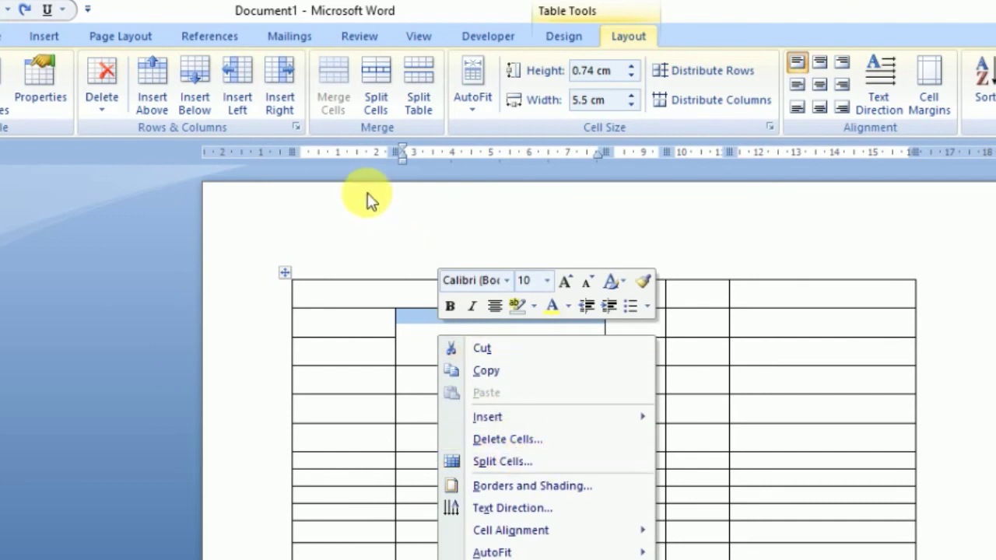
{"action": "left_click", "coordinate": [377, 90]}
{"action": "left_click", "coordinate": [646, 346]}
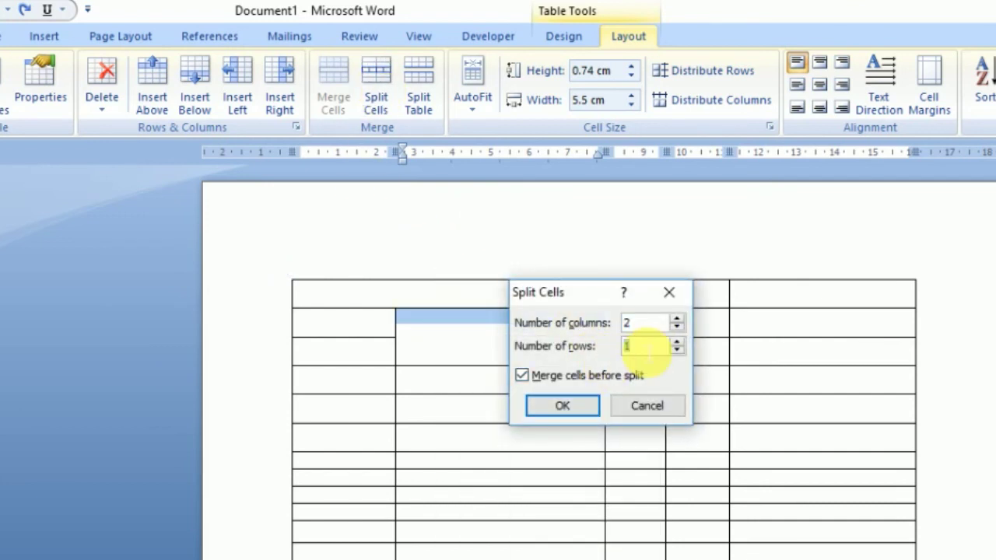
{"action": "left_click", "coordinate": [645, 349]}
{"action": "double_click", "coordinate": [658, 350]}
{"action": "type", "text": "2"}
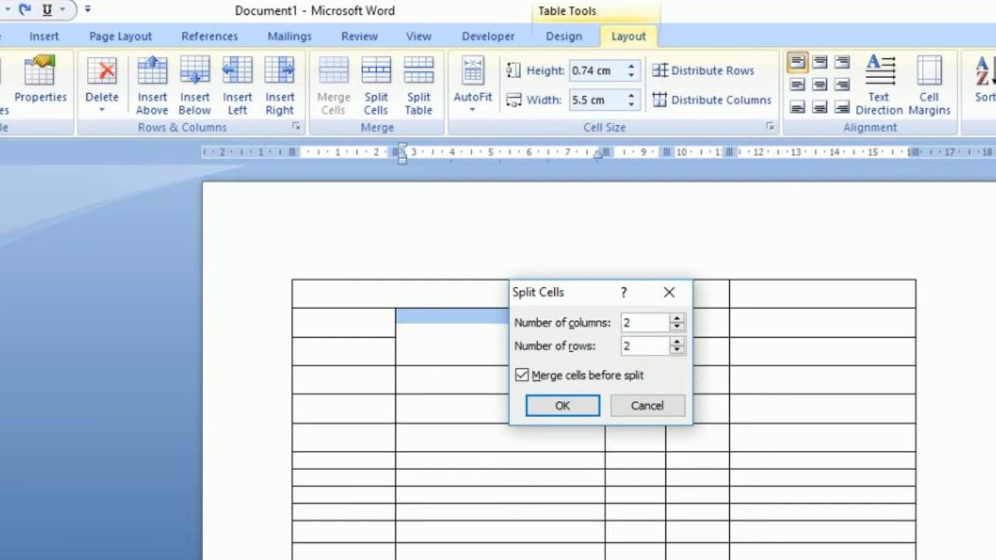
{"action": "left_click", "coordinate": [586, 409]}
{"action": "left_click", "coordinate": [529, 349]}
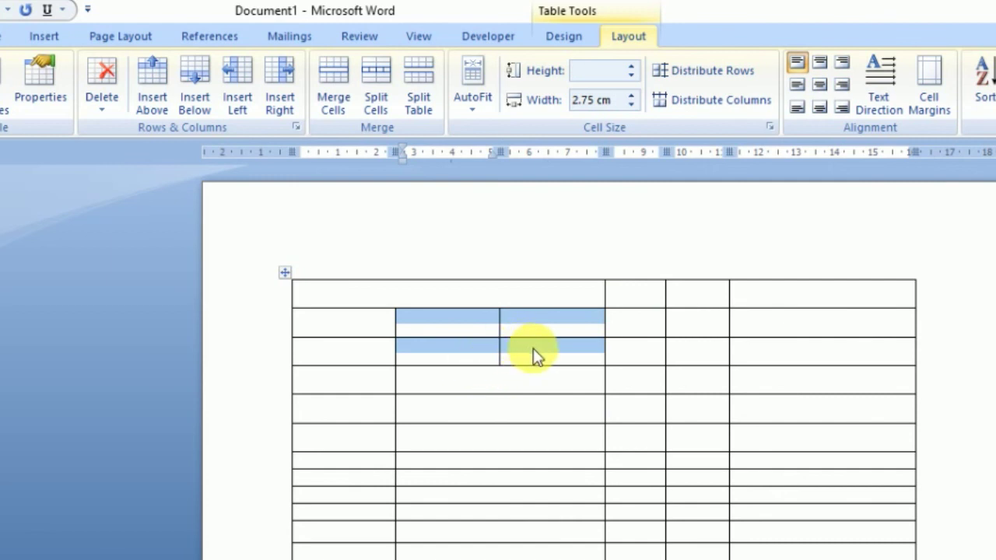
{"action": "left_click", "coordinate": [451, 334]}
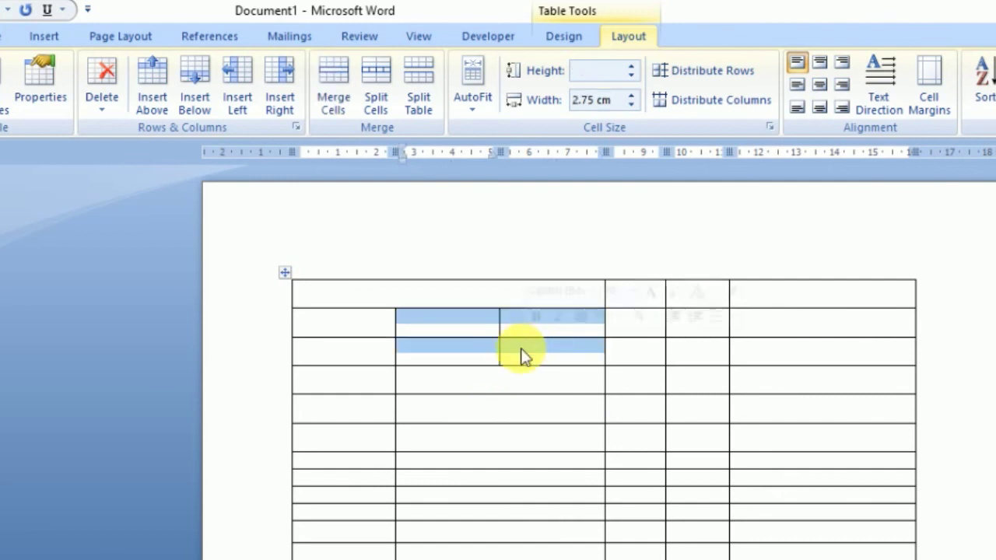
{"action": "left_click", "coordinate": [523, 348]}
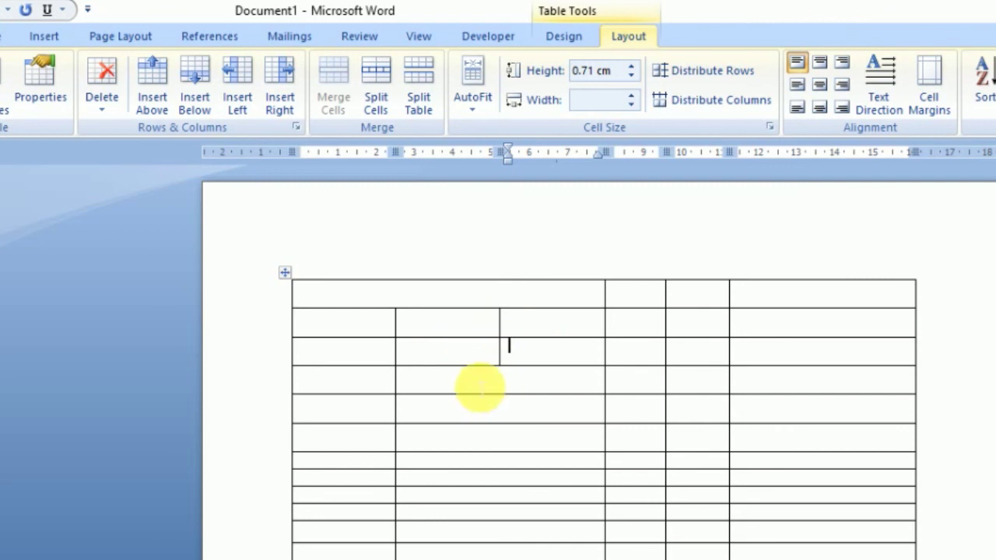
{"action": "left_click_drag", "start_coordinate": [474, 333], "coordinate": [516, 347]}
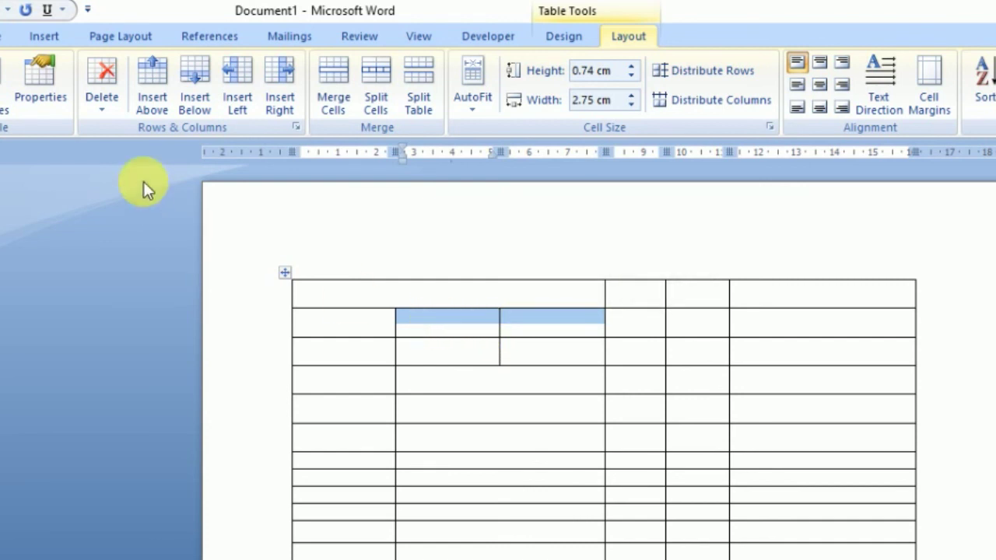
{"action": "left_click", "coordinate": [101, 103]}
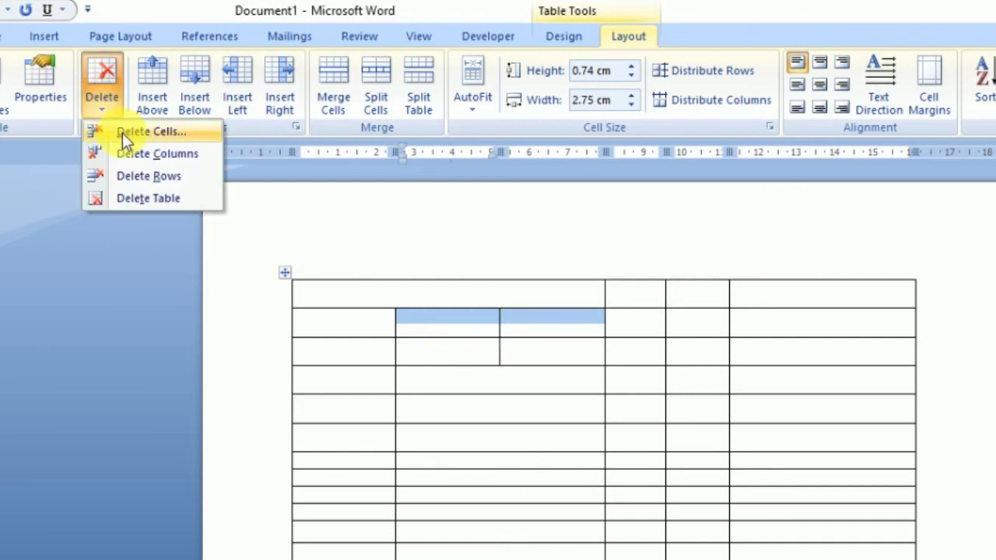
{"action": "left_click", "coordinate": [105, 101]}
{"action": "left_click", "coordinate": [105, 101]}
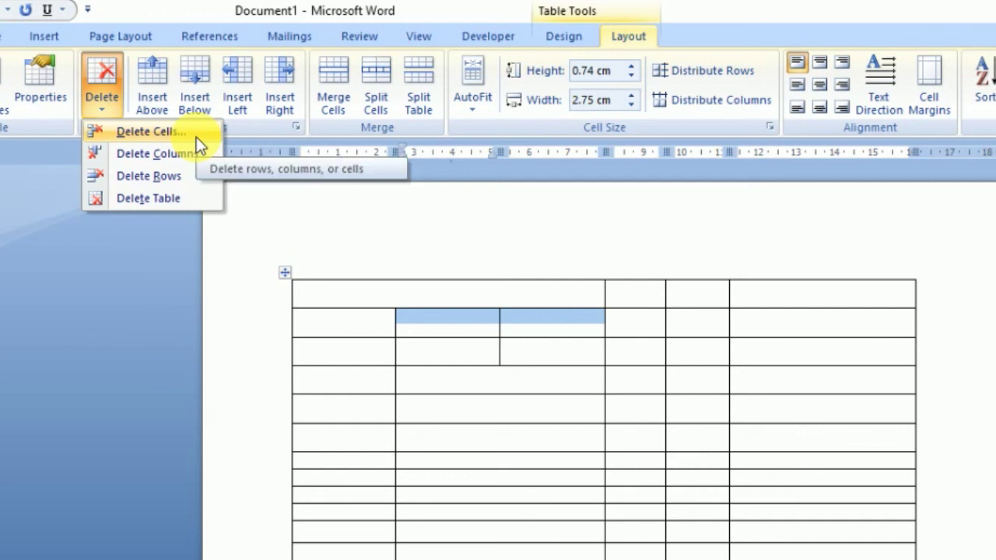
{"action": "left_click", "coordinate": [557, 316]}
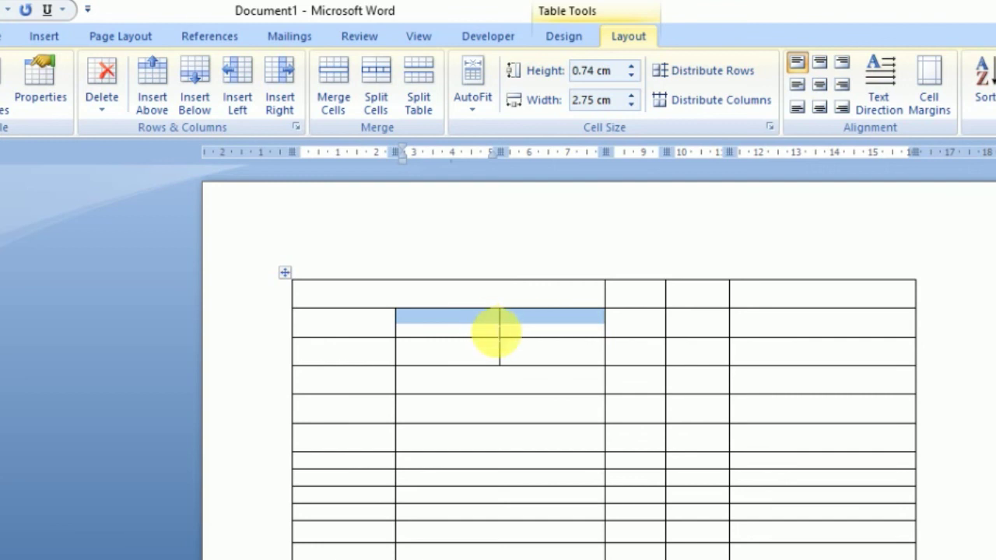
{"action": "left_click", "coordinate": [472, 375]}
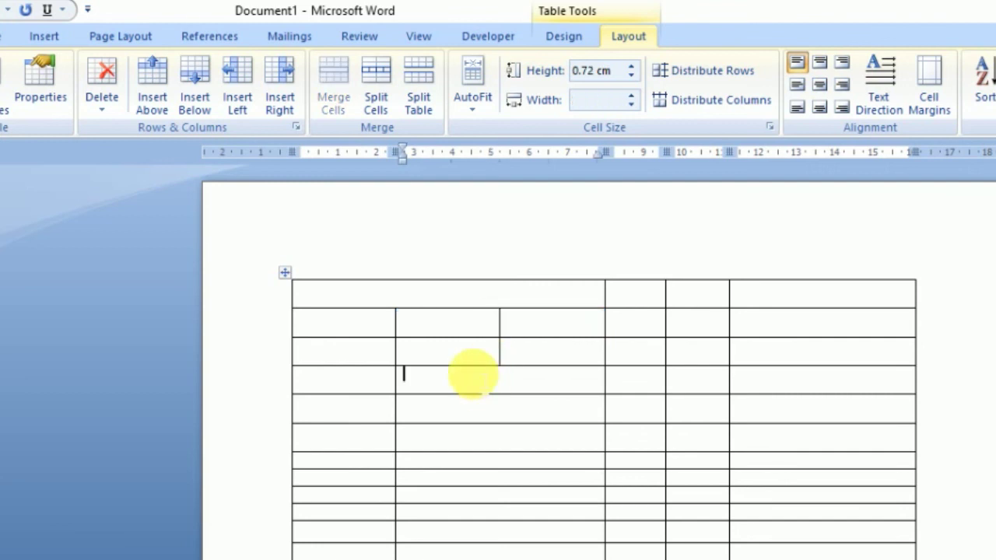
{"action": "scroll", "coordinate": [472, 375], "scroll_direction": "down", "scroll_amount": 5}
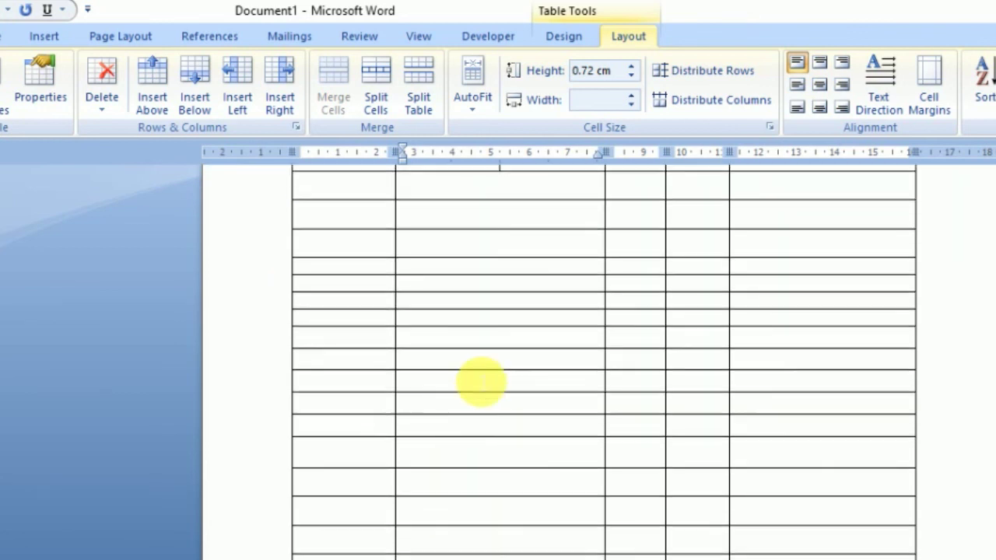
{"action": "scroll", "coordinate": [472, 375], "scroll_direction": "up", "scroll_amount": 5}
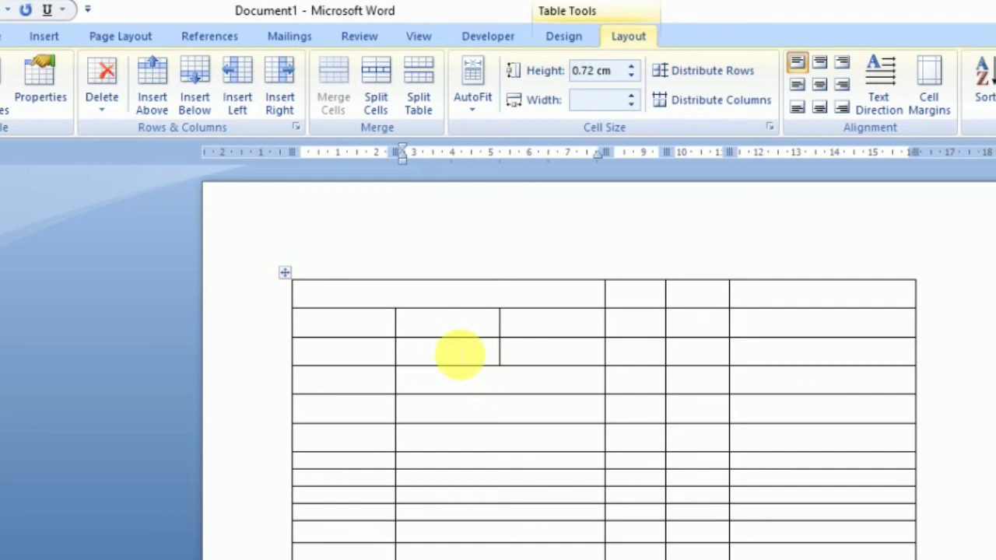
{"action": "left_click", "coordinate": [469, 331]}
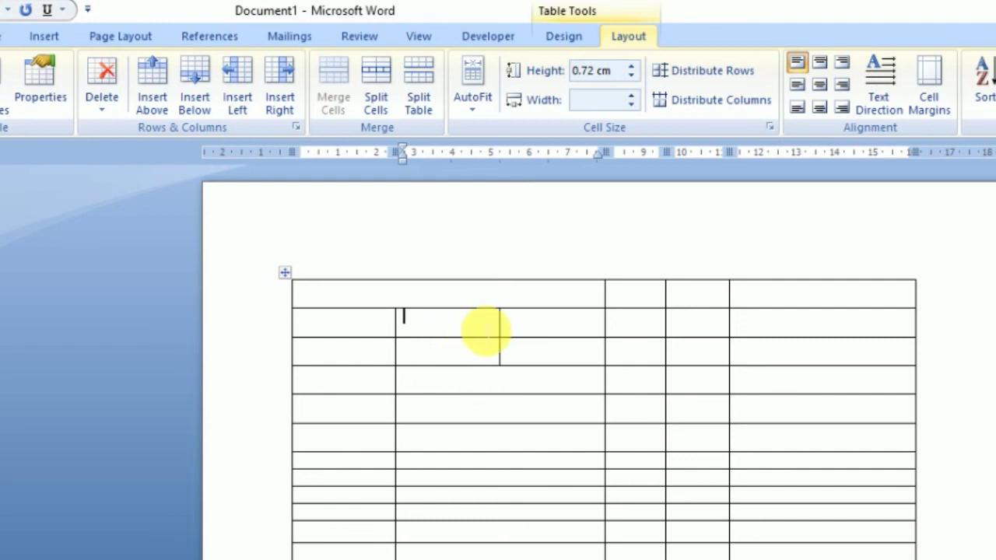
Step: Select the upper-left split cell and insert seven rows below it with Insert Below
{"action": "left_click", "coordinate": [405, 330]}
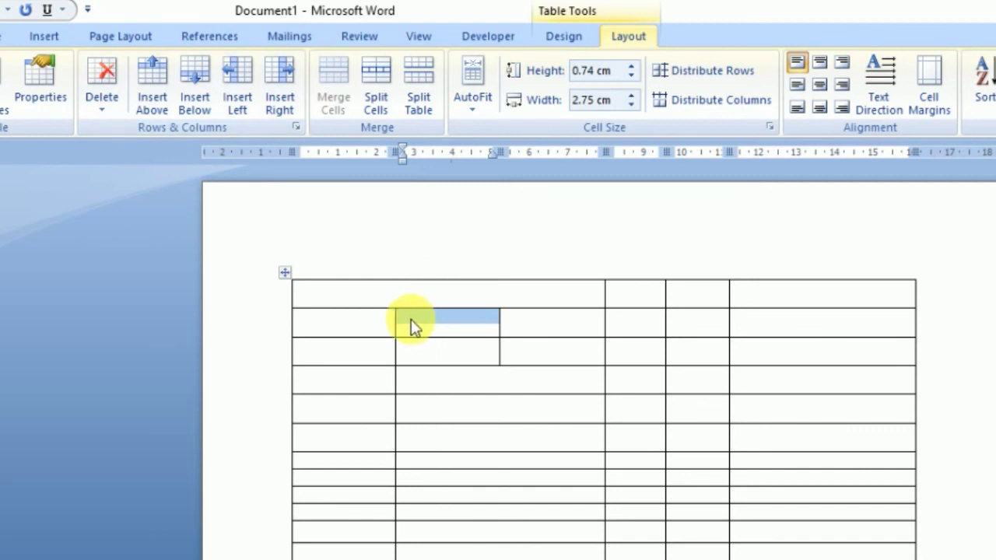
{"action": "left_click", "coordinate": [189, 115]}
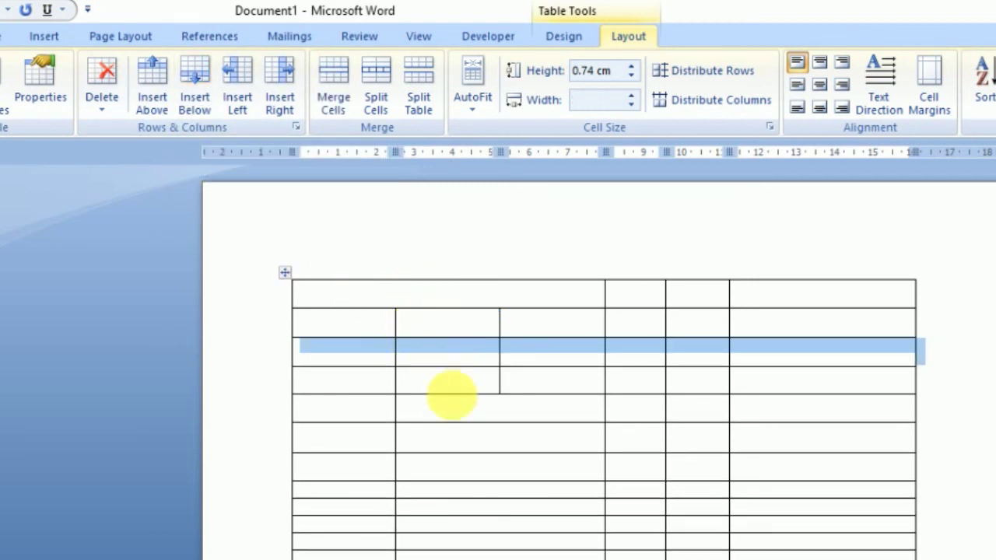
{"action": "left_click", "coordinate": [198, 112]}
{"action": "left_click", "coordinate": [196, 113]}
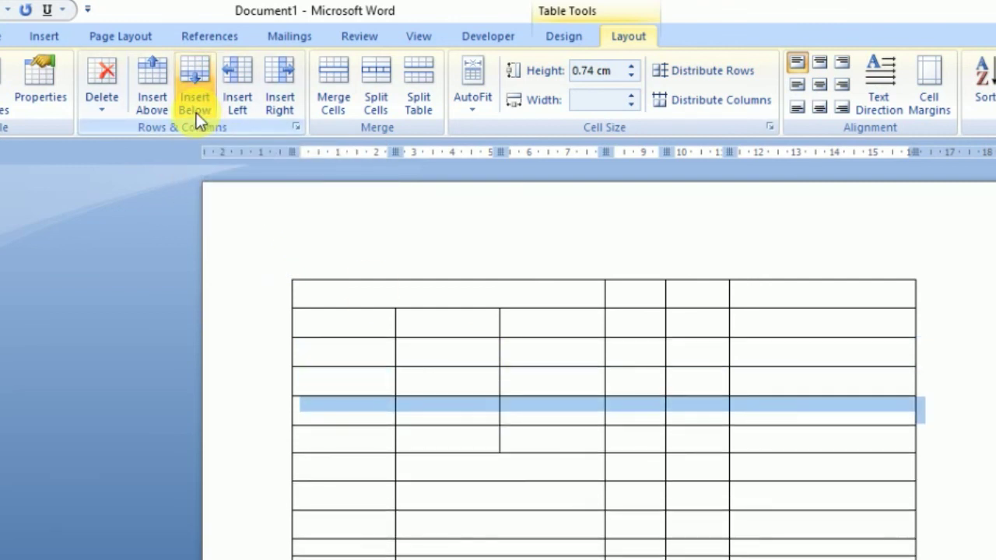
{"action": "left_click", "coordinate": [196, 113]}
{"action": "left_click", "coordinate": [196, 113]}
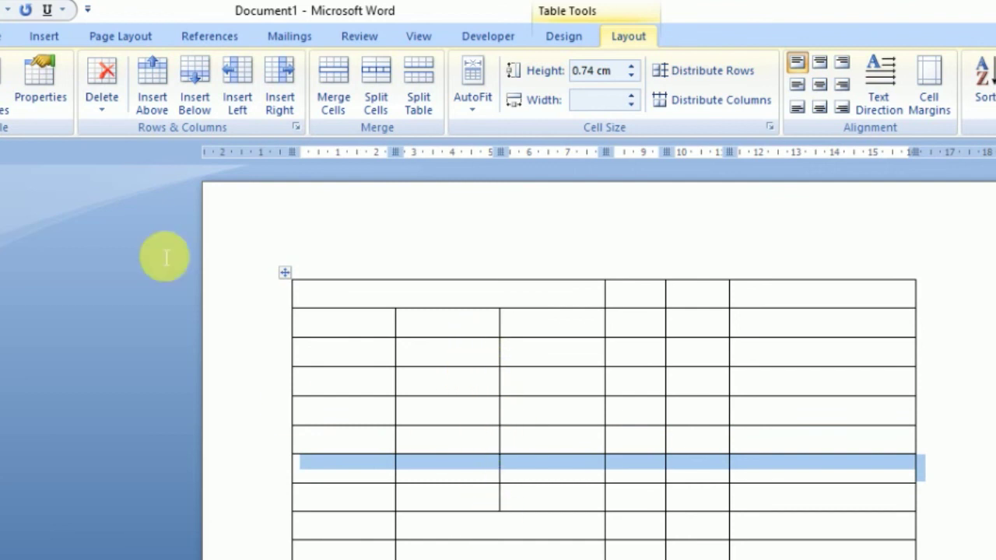
{"action": "left_click", "coordinate": [183, 106]}
{"action": "left_click", "coordinate": [183, 106]}
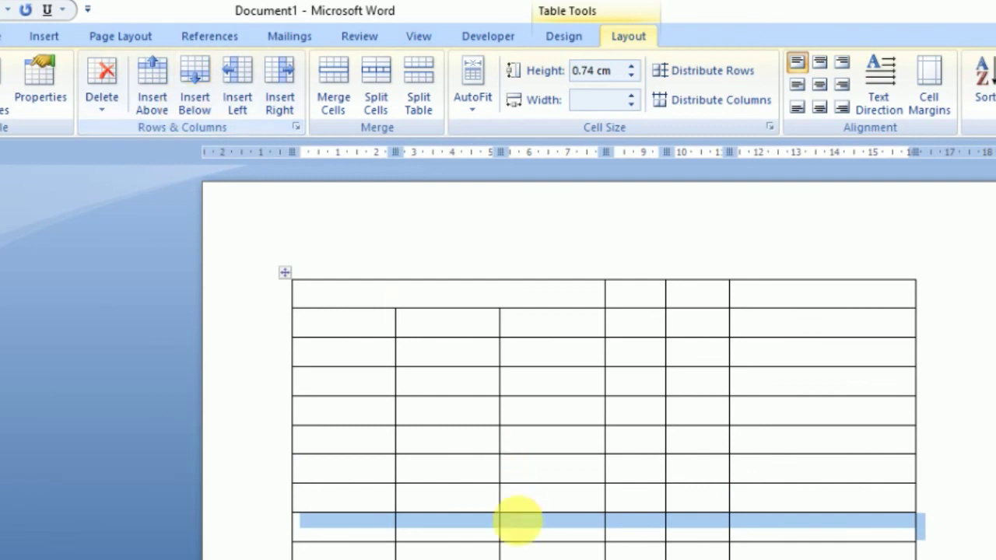
Step: Select the lower, unsplit rows of the table starting from a first-column cell
{"action": "scroll", "coordinate": [489, 412], "scroll_direction": "down", "scroll_amount": 2}
{"action": "scroll", "coordinate": [502, 417], "scroll_direction": "down", "scroll_amount": 4}
{"action": "scroll", "coordinate": [502, 416], "scroll_direction": "up", "scroll_amount": 5}
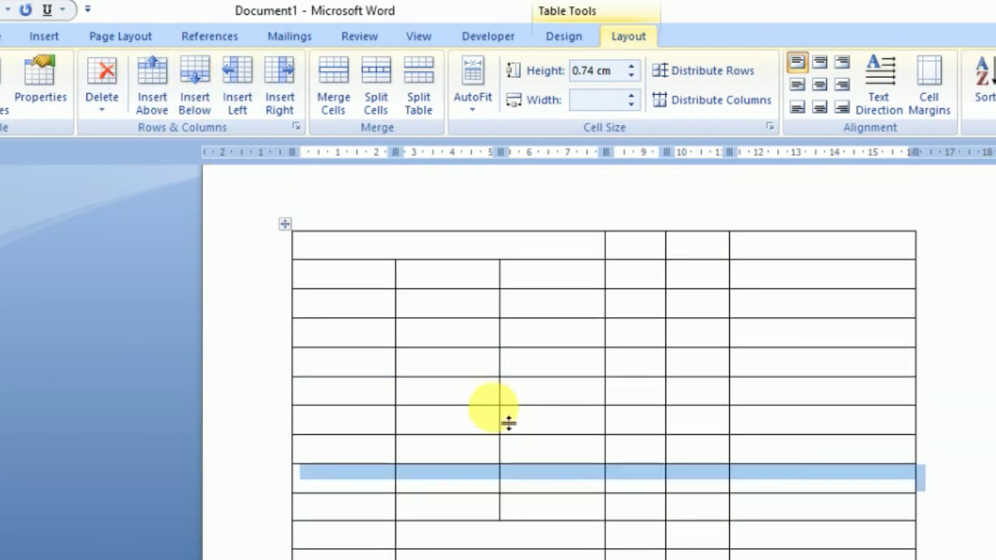
{"action": "scroll", "coordinate": [505, 412], "scroll_direction": "up", "scroll_amount": 1}
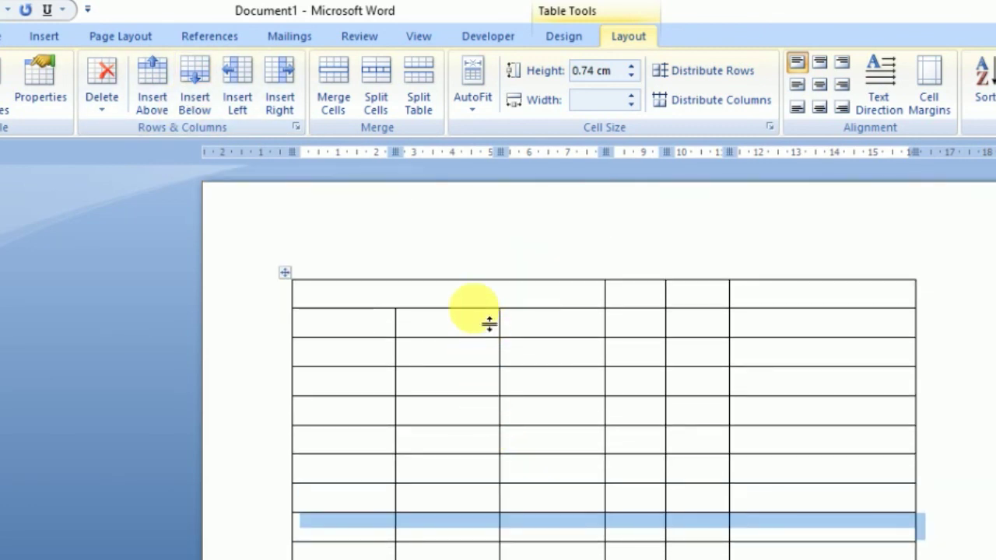
{"action": "scroll", "coordinate": [473, 311], "scroll_direction": "down", "scroll_amount": 1}
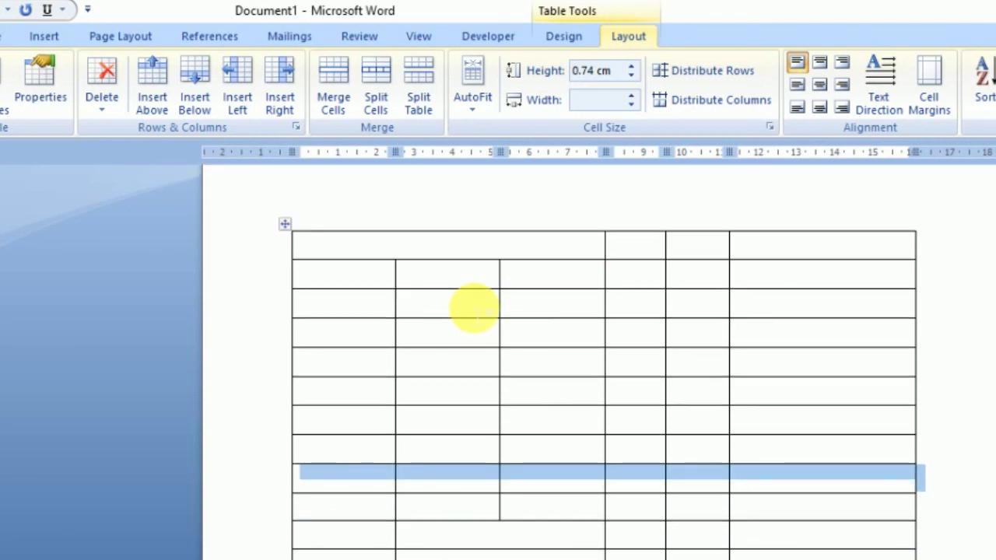
{"action": "scroll", "coordinate": [478, 316], "scroll_direction": "down", "scroll_amount": 1}
{"action": "left_click", "coordinate": [456, 496]}
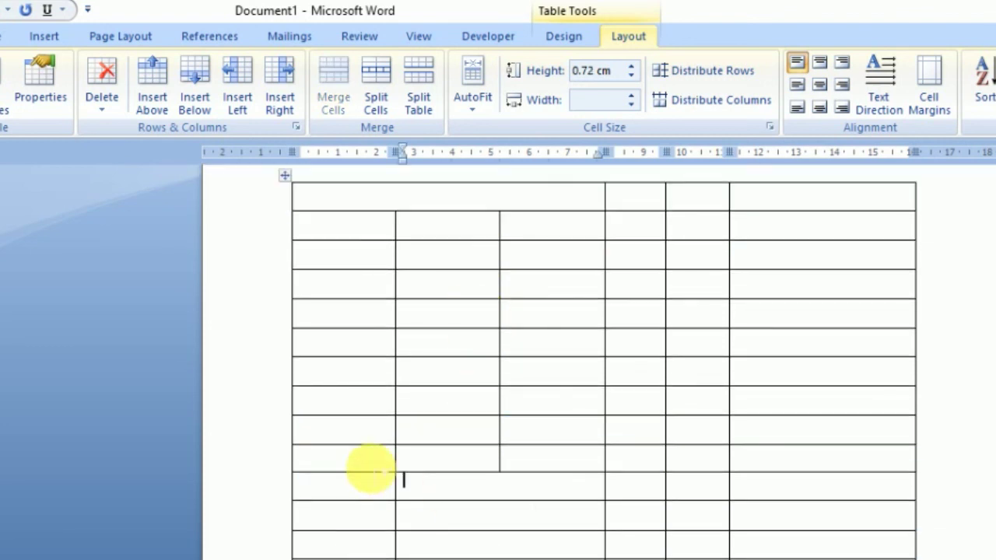
{"action": "left_click", "coordinate": [339, 494]}
{"action": "mouse_move", "coordinate": [339, 495]}
{"action": "left_mouse_down"}
{"action": "mouse_move", "coordinate": [854, 549]}
{"action": "mouse_move", "coordinate": [856, 558]}
{"action": "mouse_move", "coordinate": [617, 465]}
{"action": "left_mouse_up"}
Step: Split the table above the selected rows with Split Table on the Layout tab
{"action": "scroll", "coordinate": [616, 464], "scroll_direction": "up", "scroll_amount": 3}
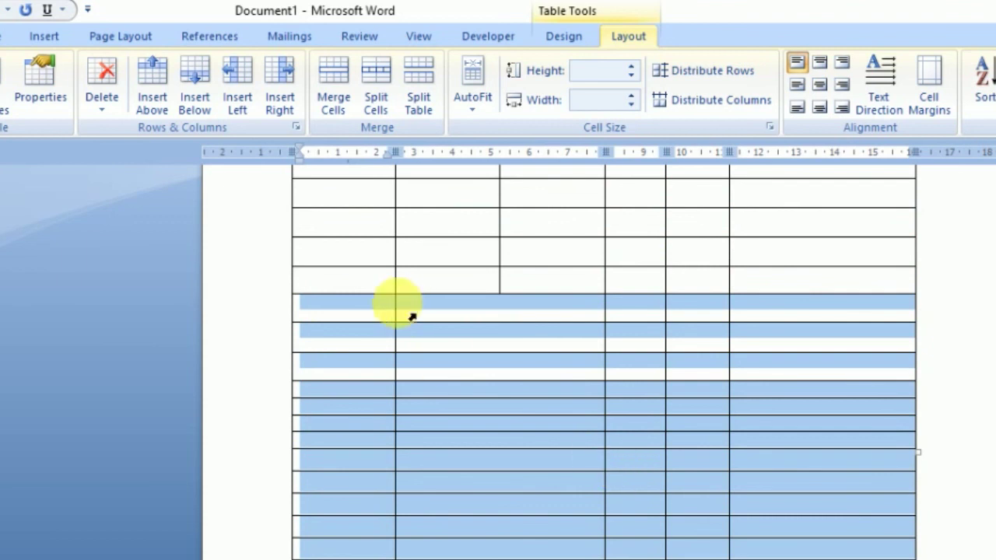
{"action": "scroll", "coordinate": [445, 375], "scroll_direction": "up", "scroll_amount": 1}
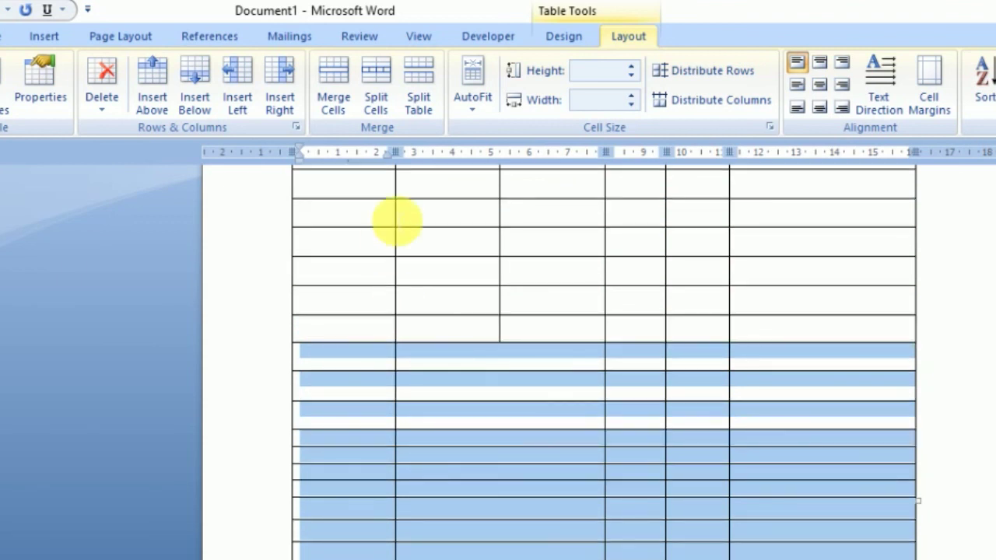
{"action": "scroll", "coordinate": [473, 400], "scroll_direction": "up", "scroll_amount": 2}
{"action": "scroll", "coordinate": [473, 401], "scroll_direction": "up", "scroll_amount": 1}
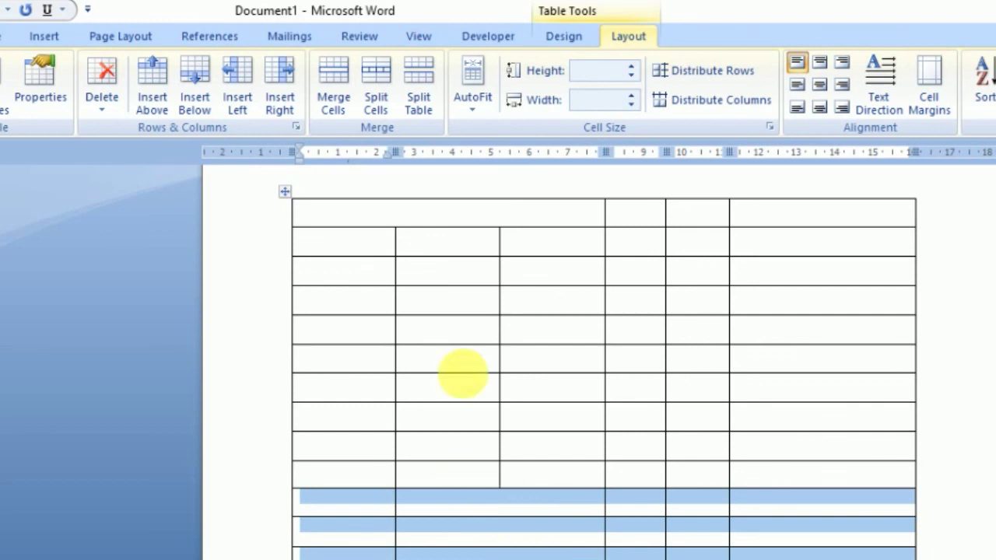
{"action": "left_click", "coordinate": [417, 111]}
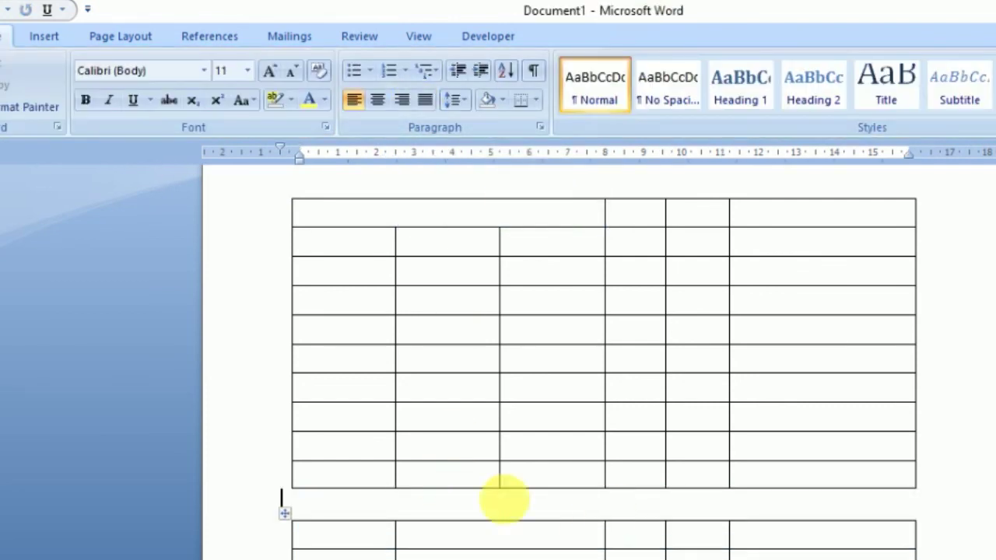
{"action": "scroll", "coordinate": [362, 358], "scroll_direction": "down", "scroll_amount": 3}
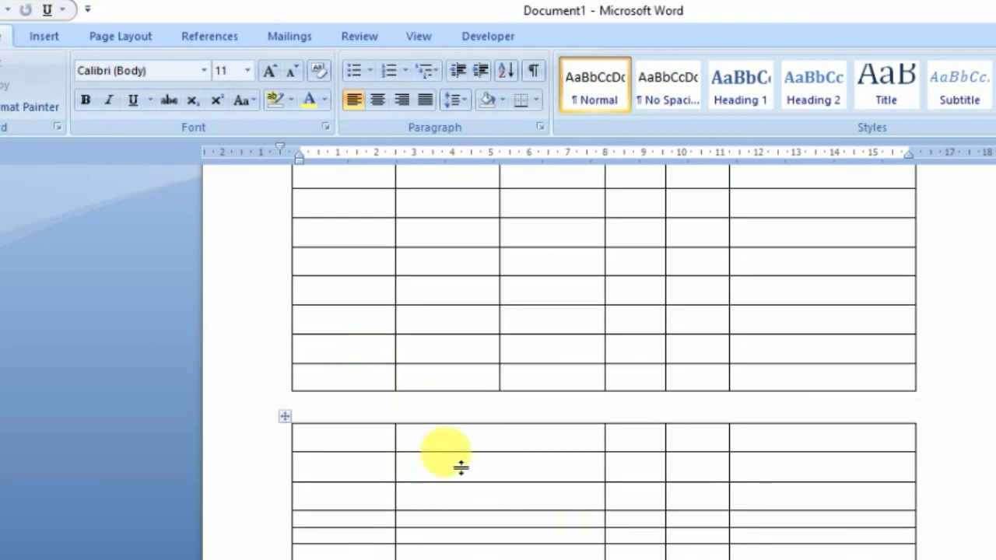
{"action": "scroll", "coordinate": [778, 493], "scroll_direction": "down", "scroll_amount": 6}
{"action": "scroll", "coordinate": [763, 496], "scroll_direction": "down", "scroll_amount": 1}
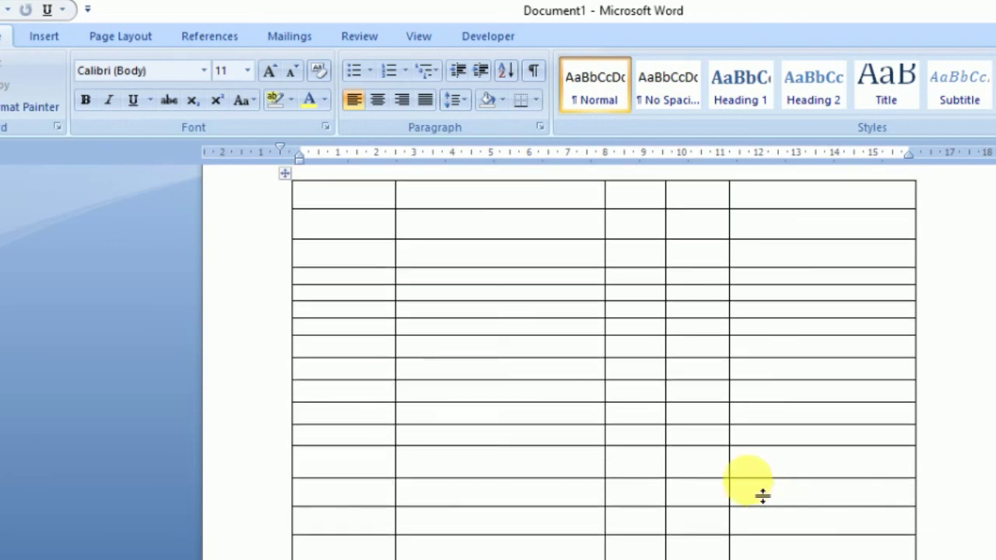
{"action": "scroll", "coordinate": [755, 484], "scroll_direction": "up", "scroll_amount": 6}
{"action": "scroll", "coordinate": [582, 404], "scroll_direction": "up", "scroll_amount": 1}
{"action": "scroll", "coordinate": [583, 404], "scroll_direction": "up", "scroll_amount": 3}
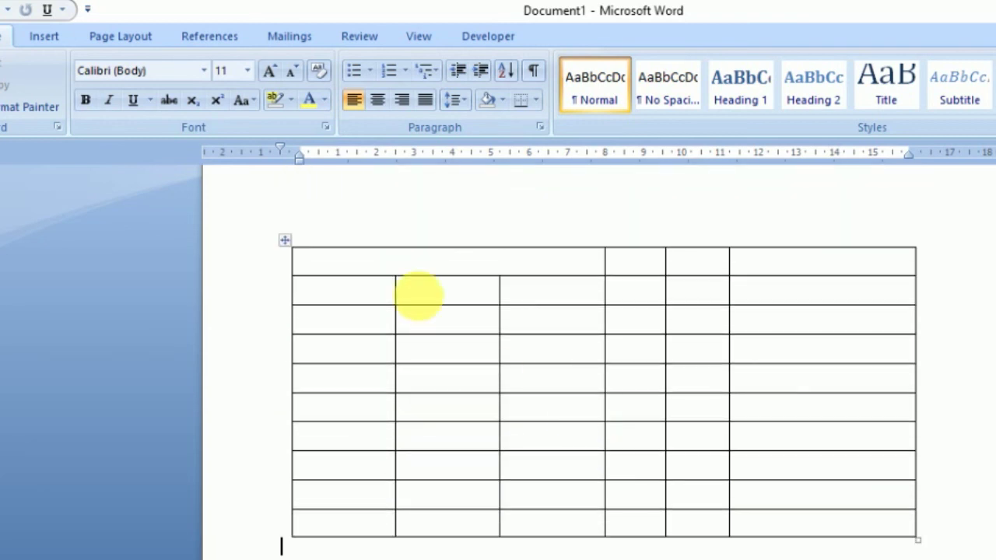
{"action": "scroll", "coordinate": [682, 425], "scroll_direction": "down", "scroll_amount": 3}
{"action": "scroll", "coordinate": [674, 419], "scroll_direction": "down", "scroll_amount": 6}
{"action": "scroll", "coordinate": [677, 424], "scroll_direction": "down", "scroll_amount": 3}
{"action": "scroll", "coordinate": [680, 426], "scroll_direction": "down", "scroll_amount": 3}
{"action": "scroll", "coordinate": [680, 426], "scroll_direction": "up", "scroll_amount": 4}
{"action": "scroll", "coordinate": [682, 426], "scroll_direction": "up", "scroll_amount": 3}
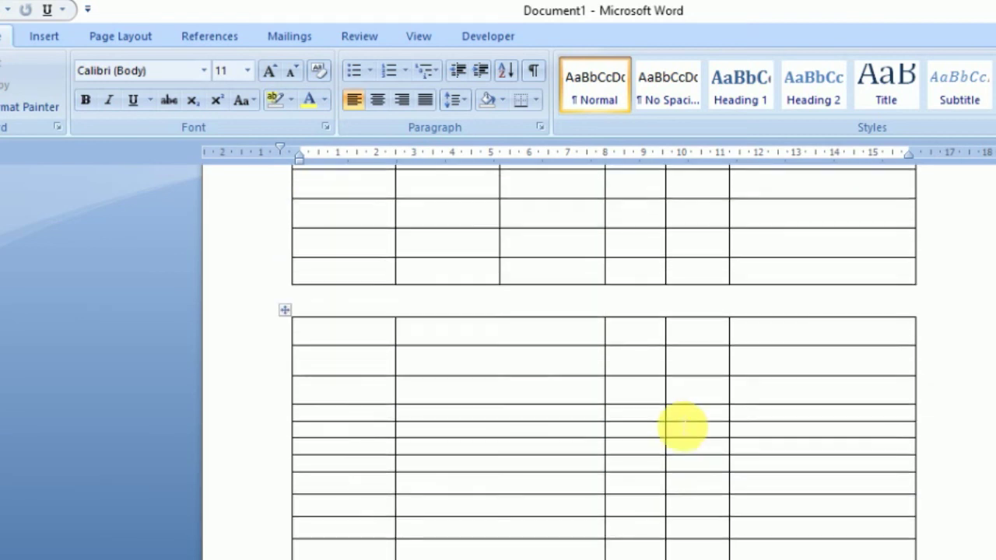
{"action": "scroll", "coordinate": [682, 426], "scroll_direction": "up", "scroll_amount": 6}
{"action": "scroll", "coordinate": [682, 426], "scroll_direction": "up", "scroll_amount": 1}
{"action": "scroll", "coordinate": [682, 427], "scroll_direction": "up", "scroll_amount": 1}
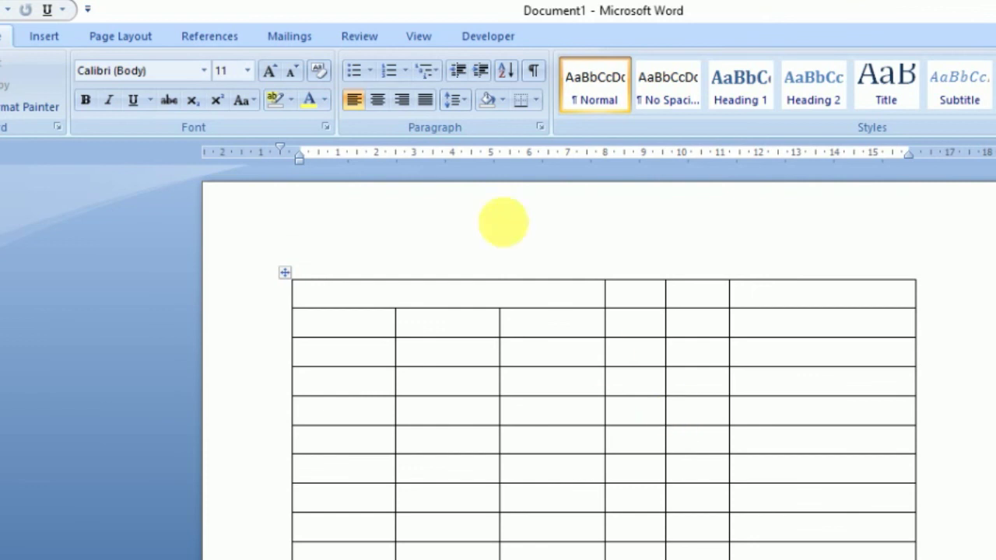
{"action": "left_click", "coordinate": [538, 321]}
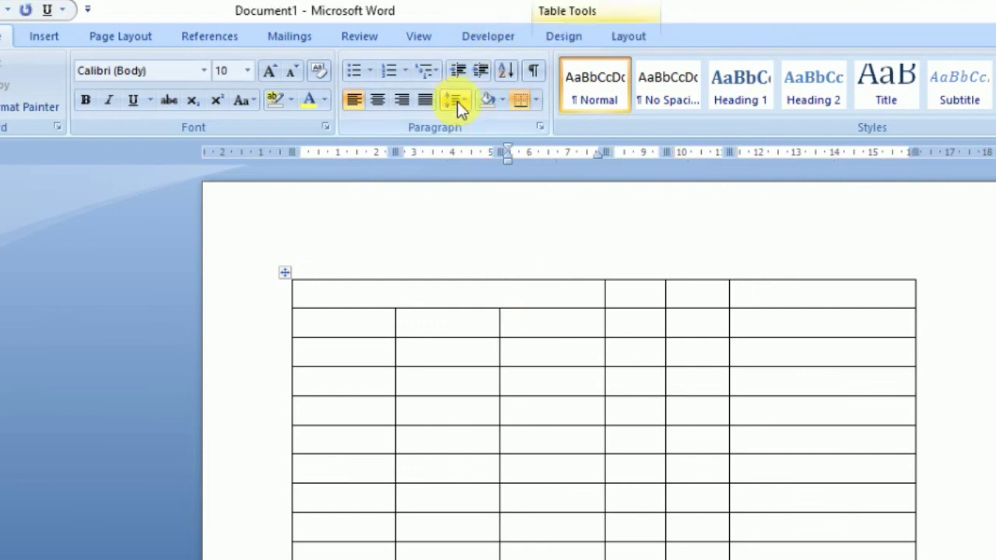
Step: Show the Table Tools Layout options for the upper table with its merged and split cells
{"action": "left_click", "coordinate": [620, 40]}
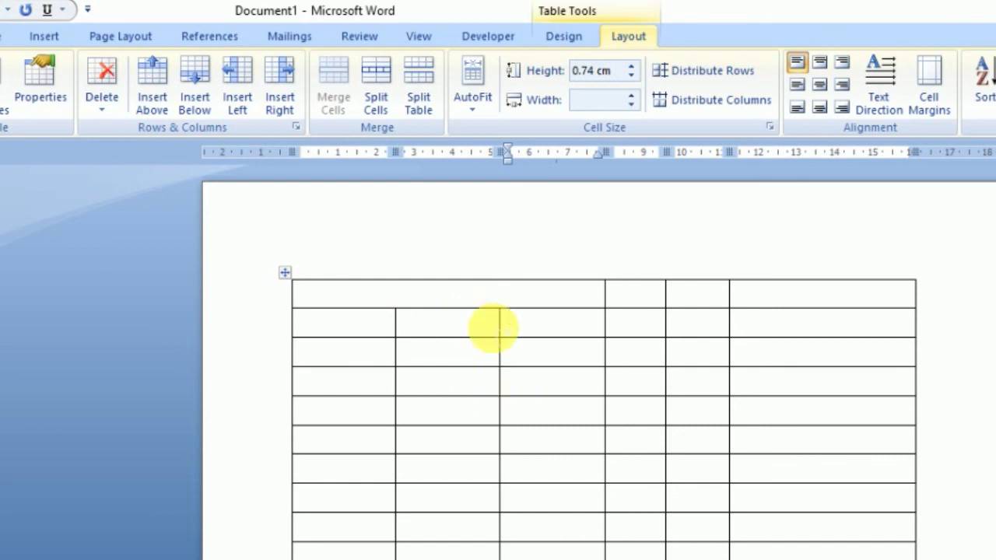
{"action": "scroll", "coordinate": [485, 393], "scroll_direction": "down", "scroll_amount": 1}
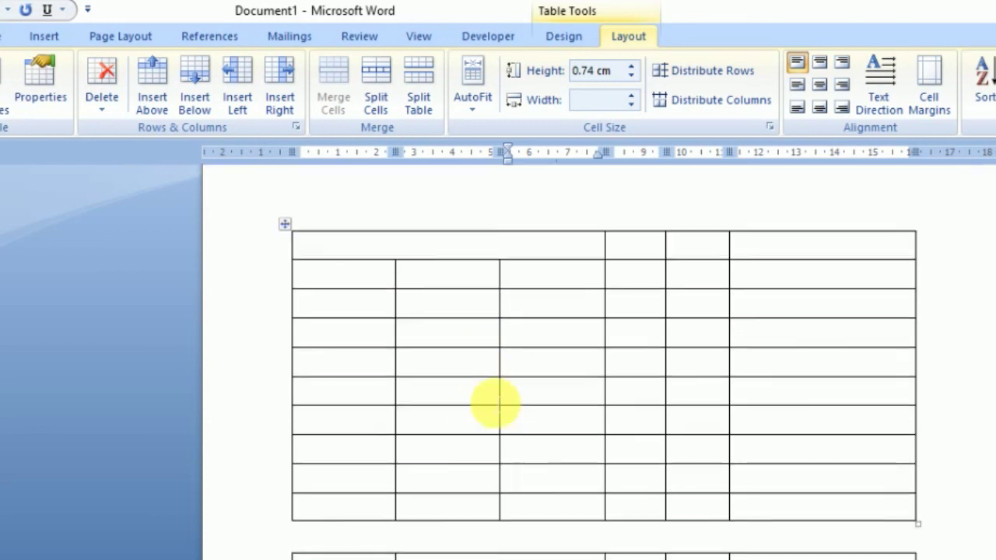
{"action": "scroll", "coordinate": [485, 398], "scroll_direction": "up", "scroll_amount": 1}
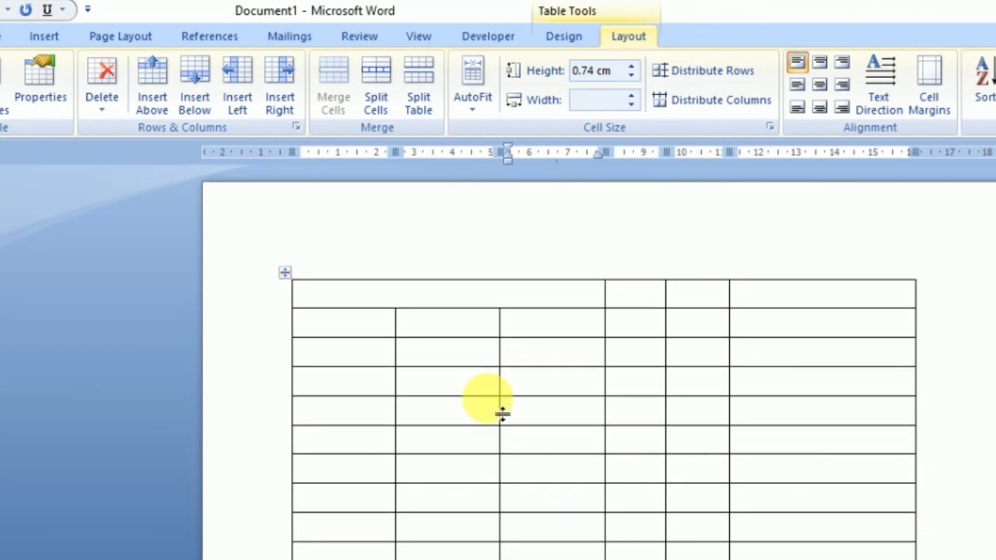